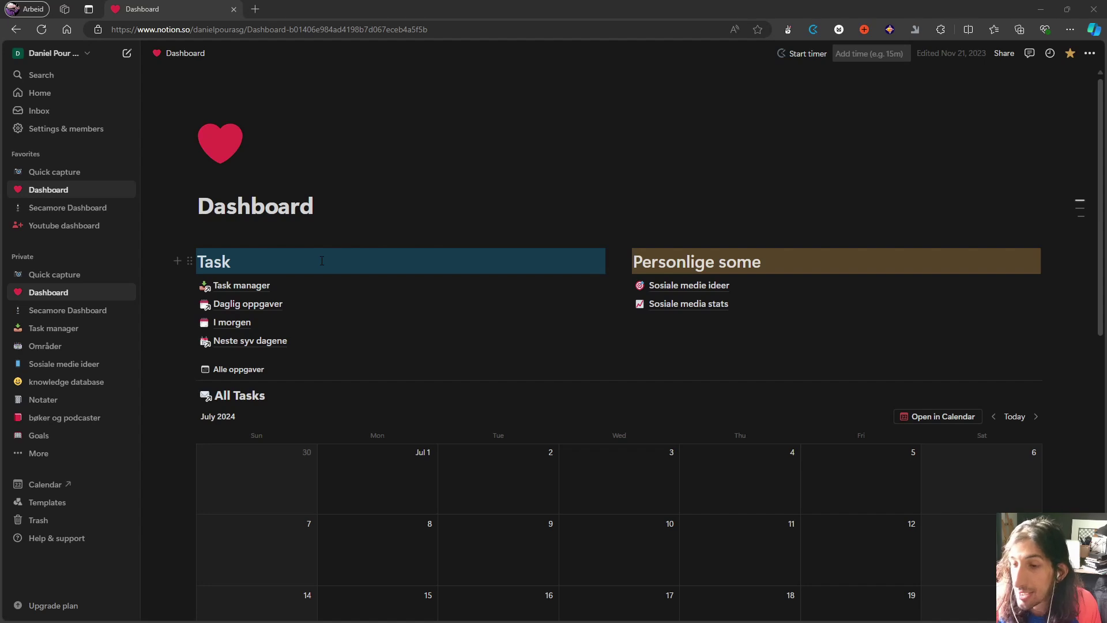
- View the Notion home page, and look over the Dashboard's task links and All Tasks calendar
{"action": "mouse_move", "coordinate": [310, 287]}
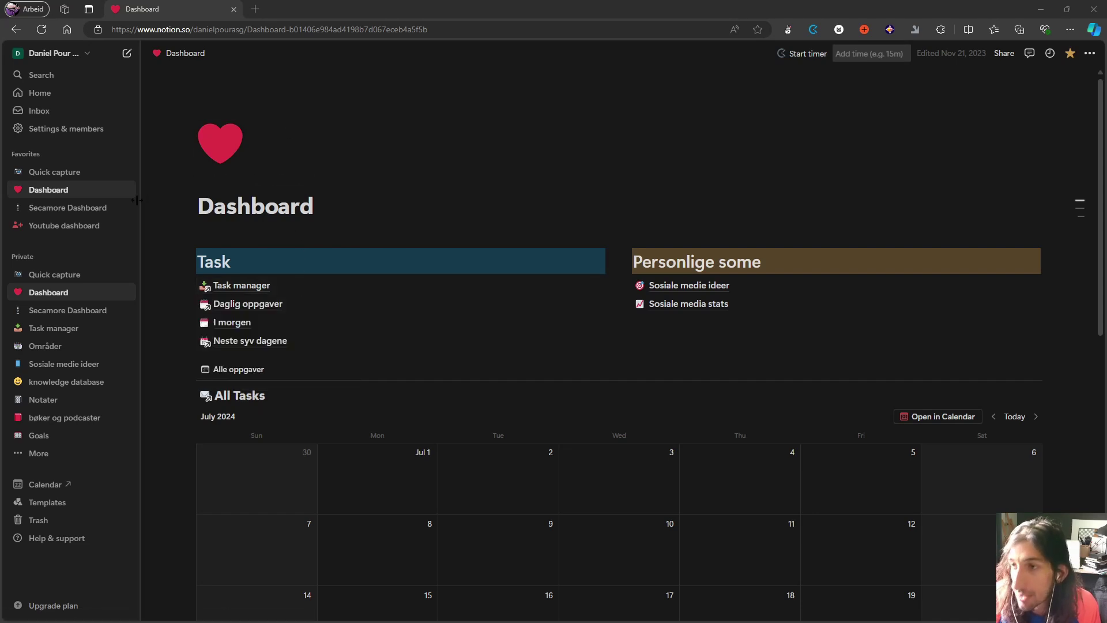
{"action": "left_click", "coordinate": [63, 95]}
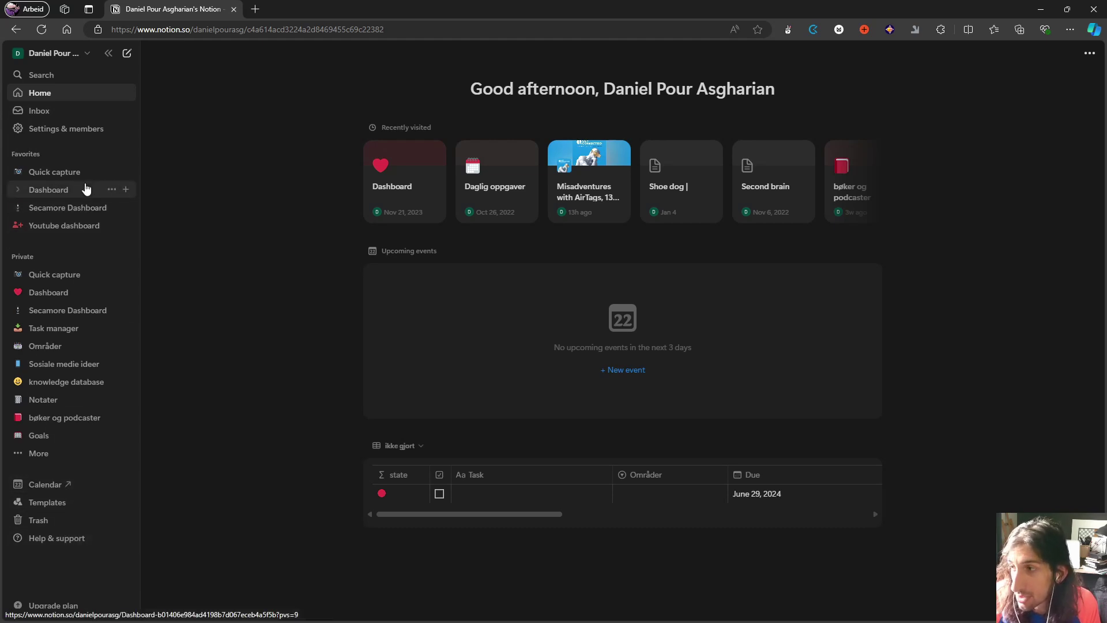
{"action": "left_click", "coordinate": [85, 189]}
{"action": "scroll", "coordinate": [346, 358], "scroll_direction": "down", "scroll_amount": 5}
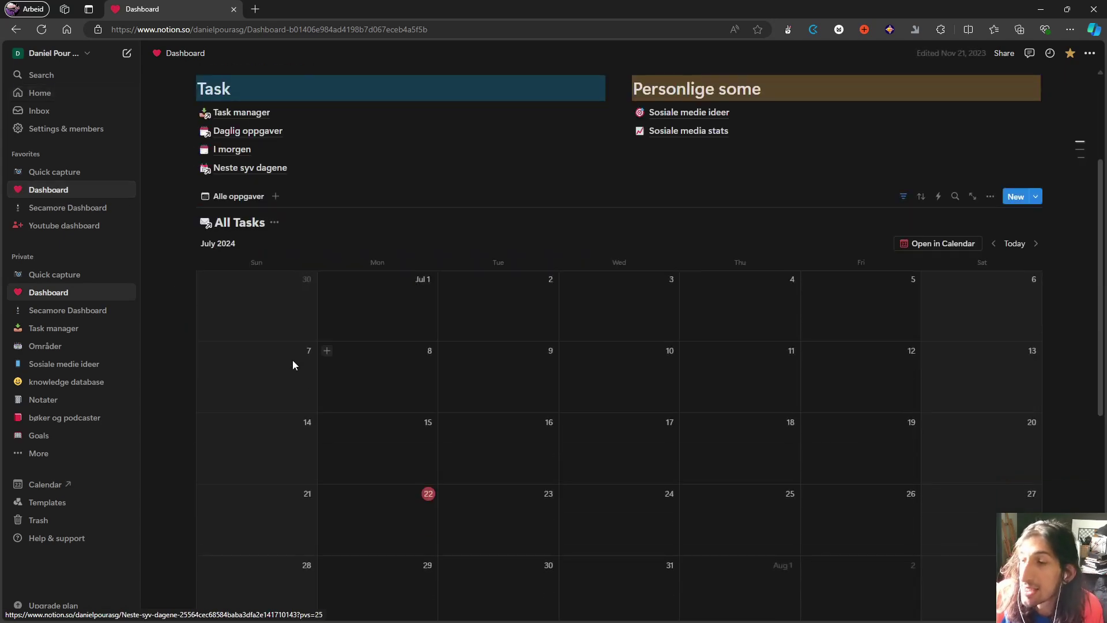
{"action": "scroll", "coordinate": [363, 344], "scroll_direction": "up", "scroll_amount": 1}
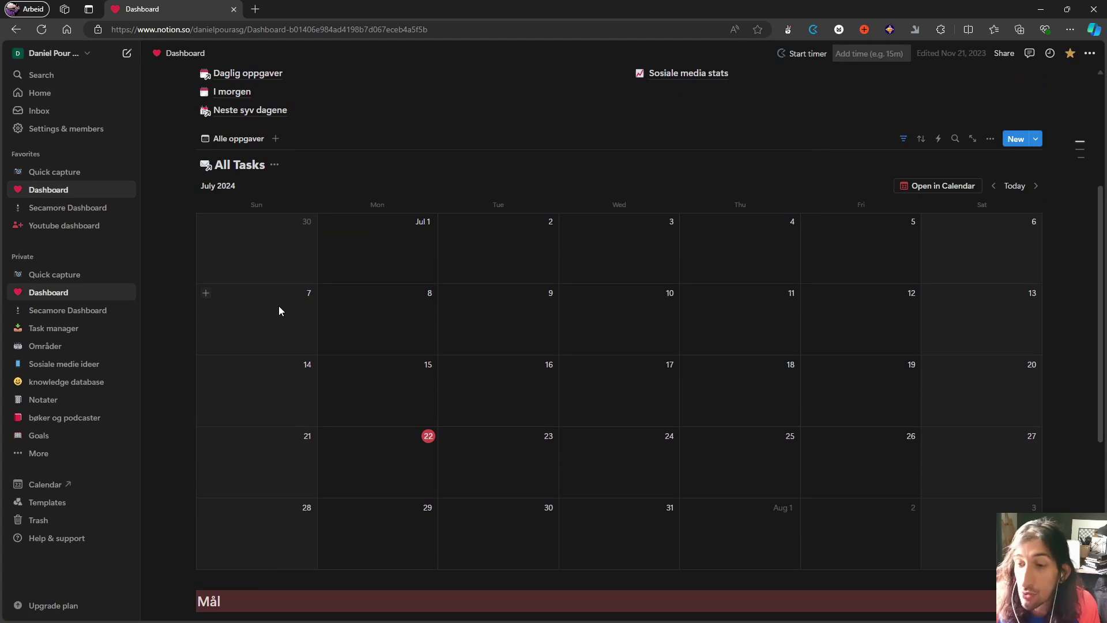
{"action": "scroll", "coordinate": [235, 312], "scroll_direction": "up", "scroll_amount": 1}
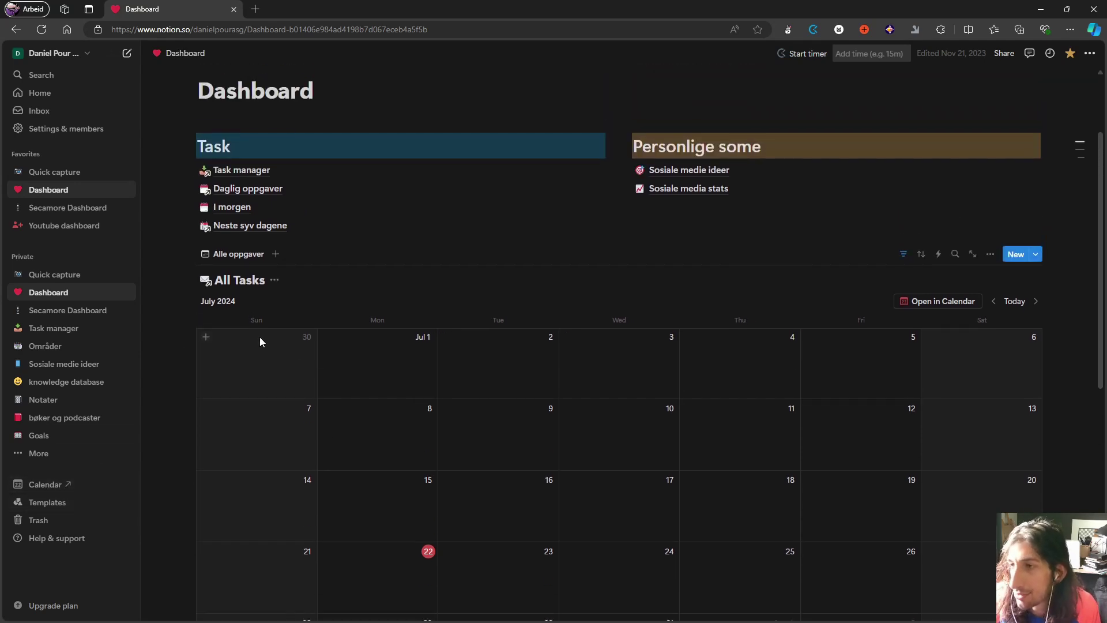
{"action": "scroll", "coordinate": [259, 341], "scroll_direction": "up", "scroll_amount": 1}
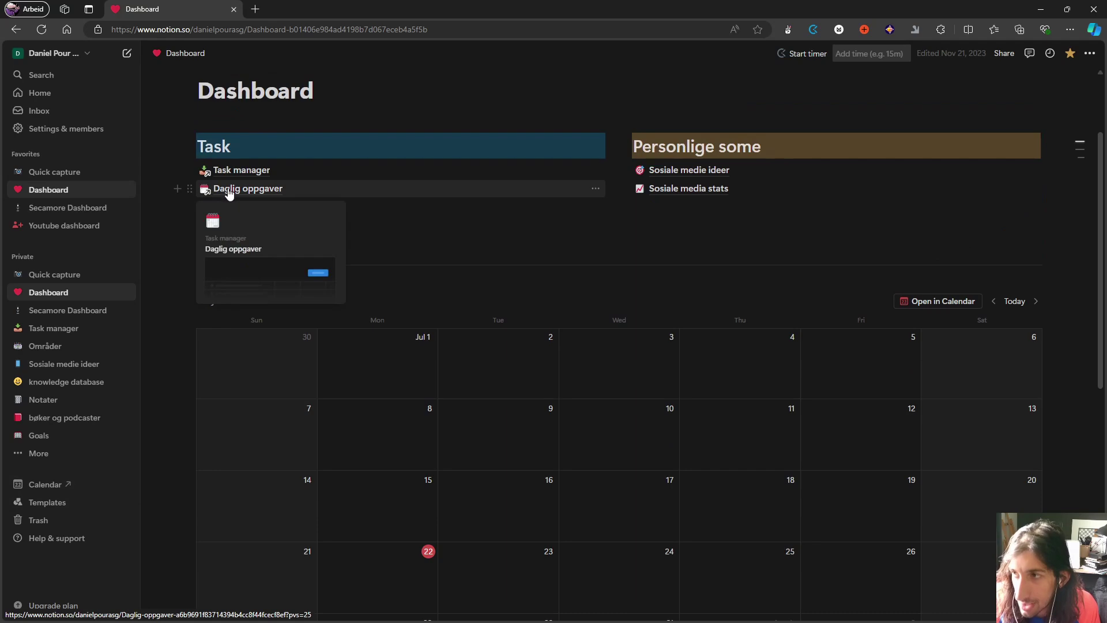
- Look through the Daglig oppgaver, Notater and bøker og podcaster pages in Notion
{"action": "left_click", "coordinate": [228, 190]}
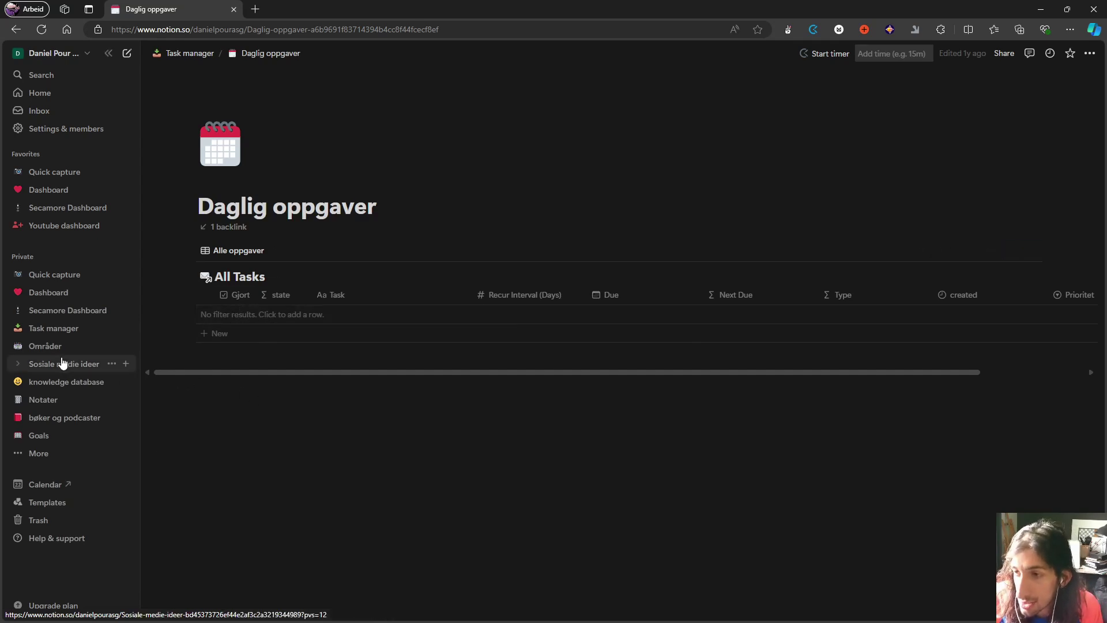
{"action": "left_click", "coordinate": [43, 399]}
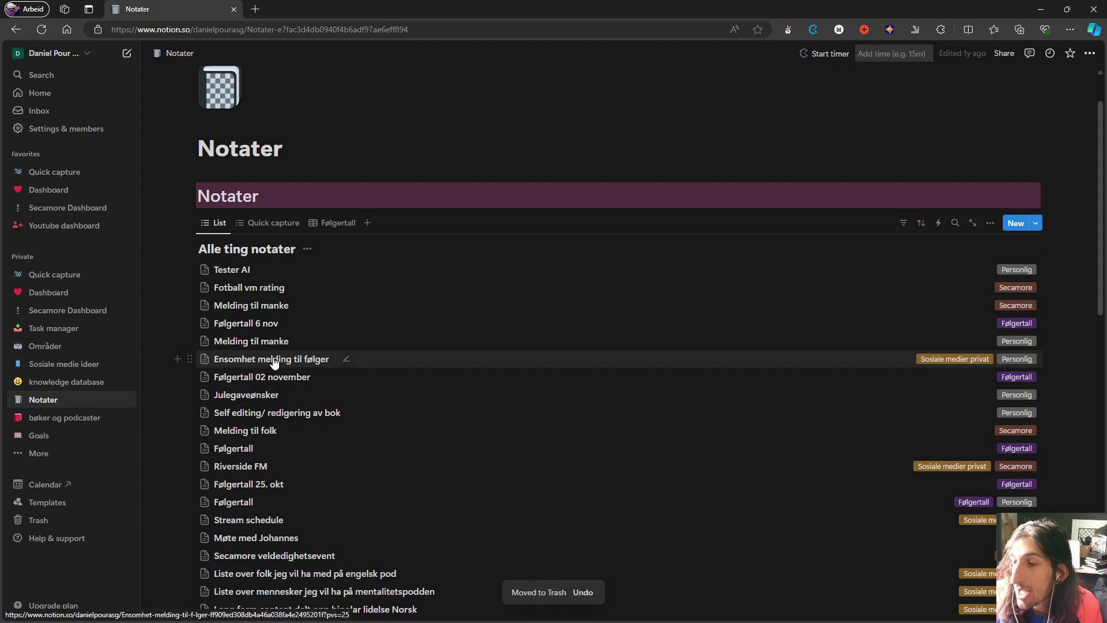
{"action": "left_click", "coordinate": [65, 419]}
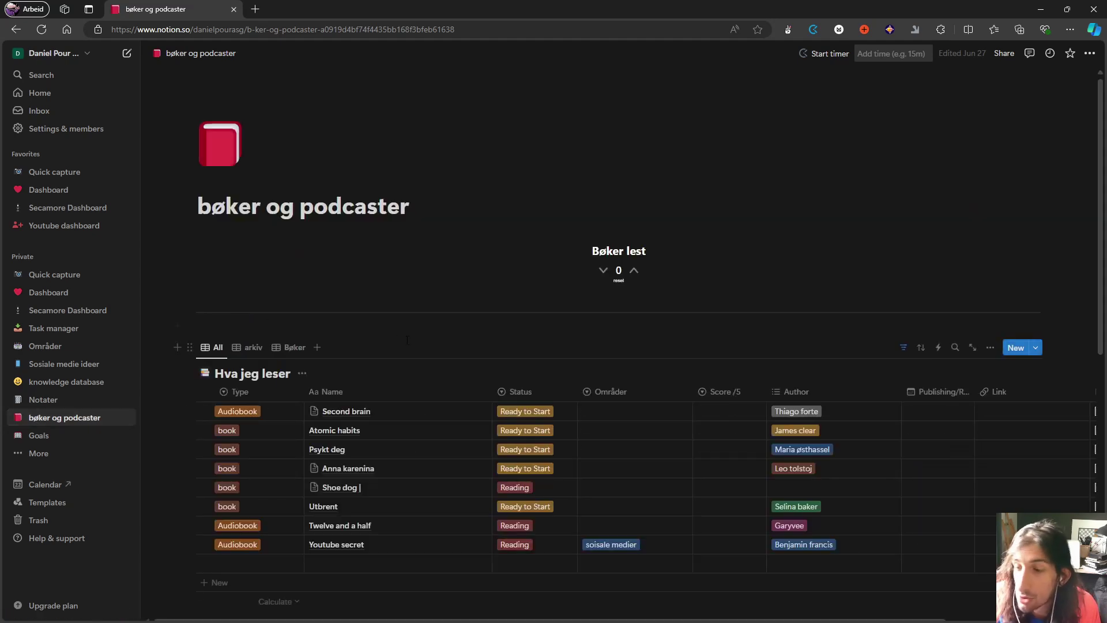
{"action": "scroll", "coordinate": [332, 374], "scroll_direction": "down", "scroll_amount": 2}
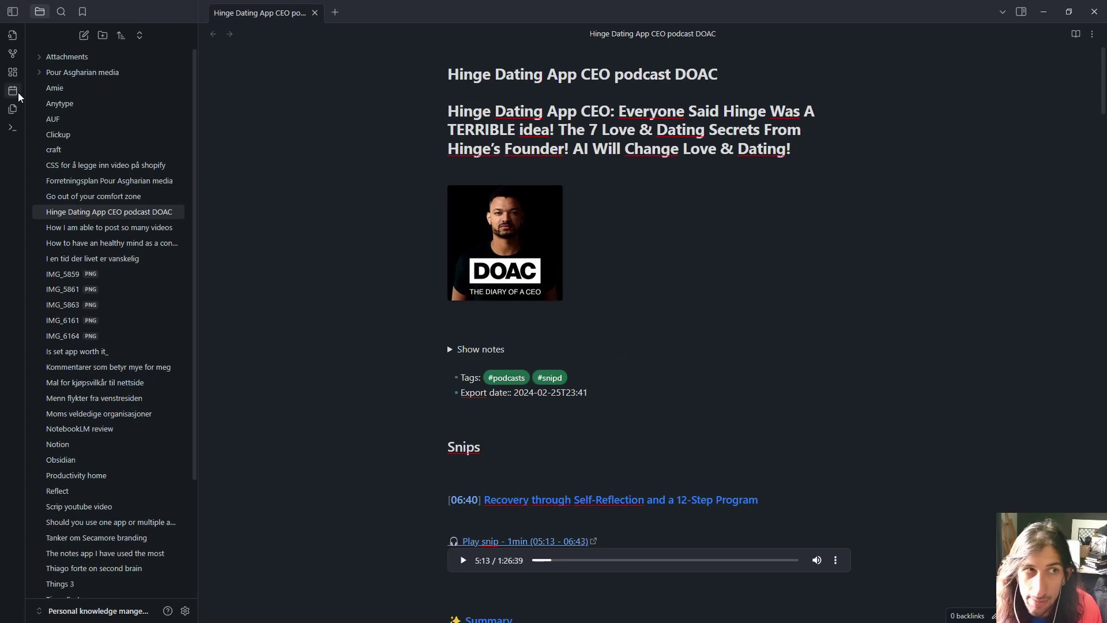
- Switch to Obsidian and open the graph view of the notes vault
{"action": "left_click", "coordinate": [12, 54]}
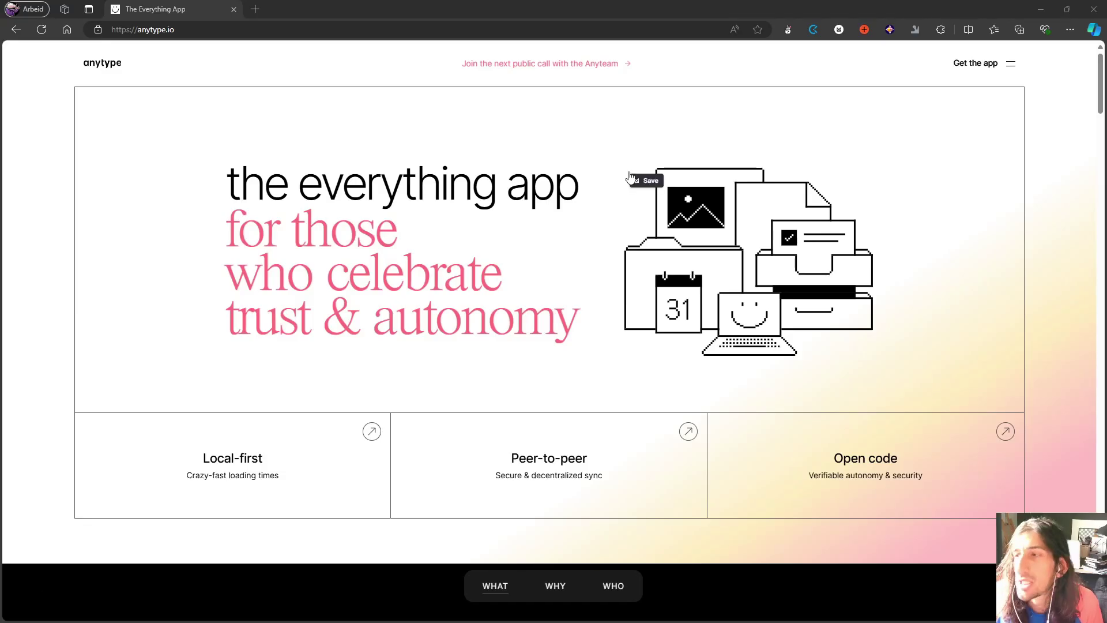
- Switch to the anytype.io website and read through its introduction down to the "A safe place" use-case examples
{"action": "scroll", "coordinate": [580, 221], "scroll_direction": "down", "scroll_amount": 1}
{"action": "scroll", "coordinate": [426, 219], "scroll_direction": "down", "scroll_amount": 4}
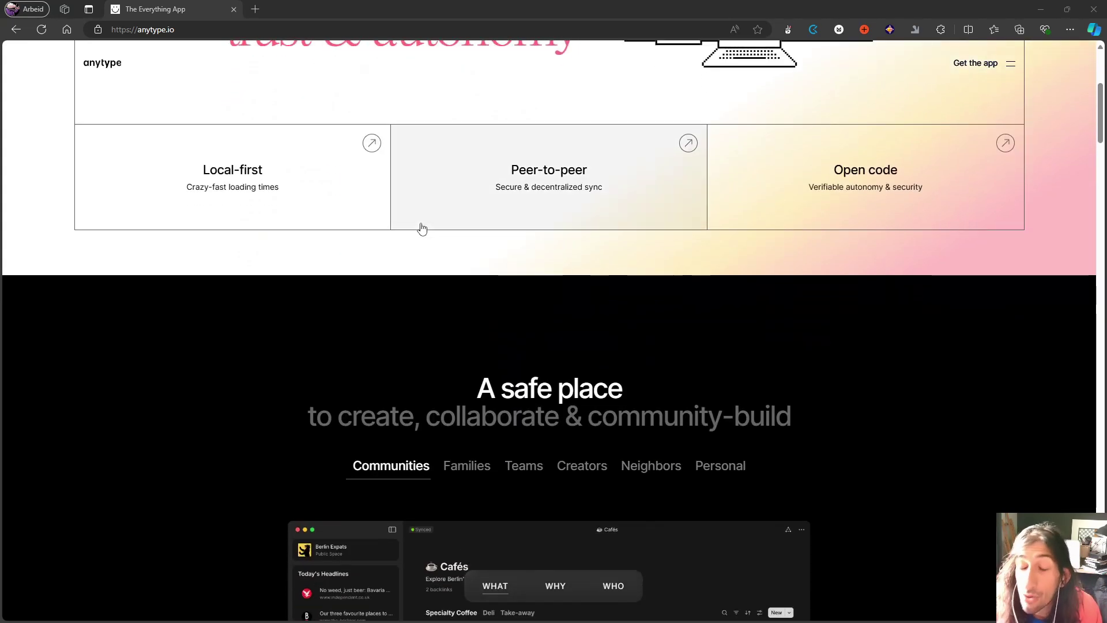
{"action": "scroll", "coordinate": [267, 208], "scroll_direction": "down", "scroll_amount": 2}
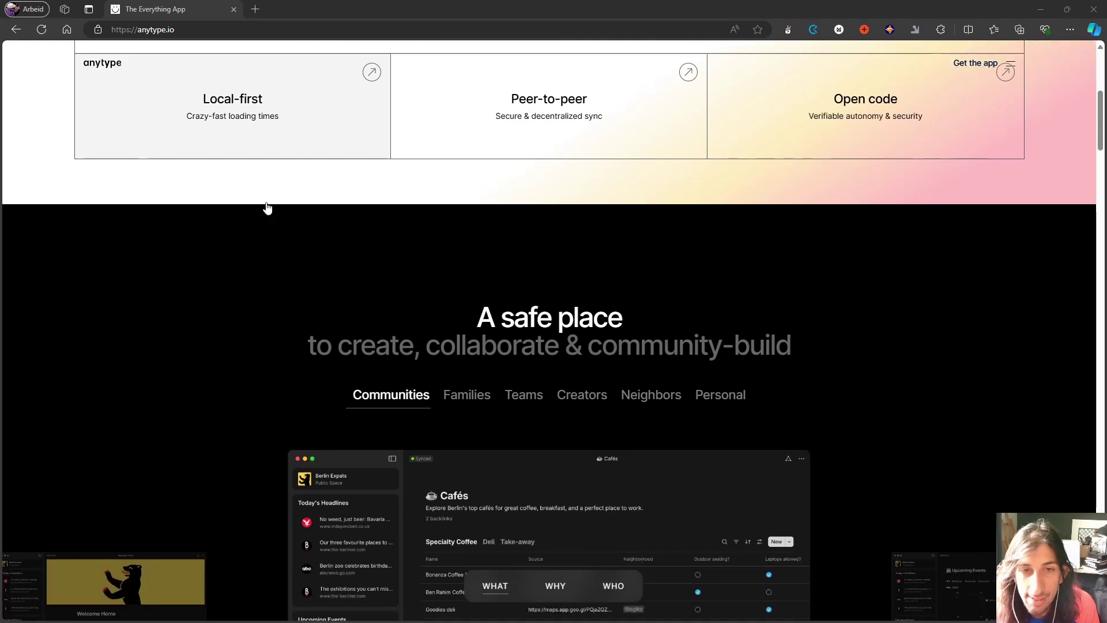
{"action": "scroll", "coordinate": [276, 205], "scroll_direction": "down", "scroll_amount": 1}
{"action": "scroll", "coordinate": [291, 191], "scroll_direction": "down", "scroll_amount": 1}
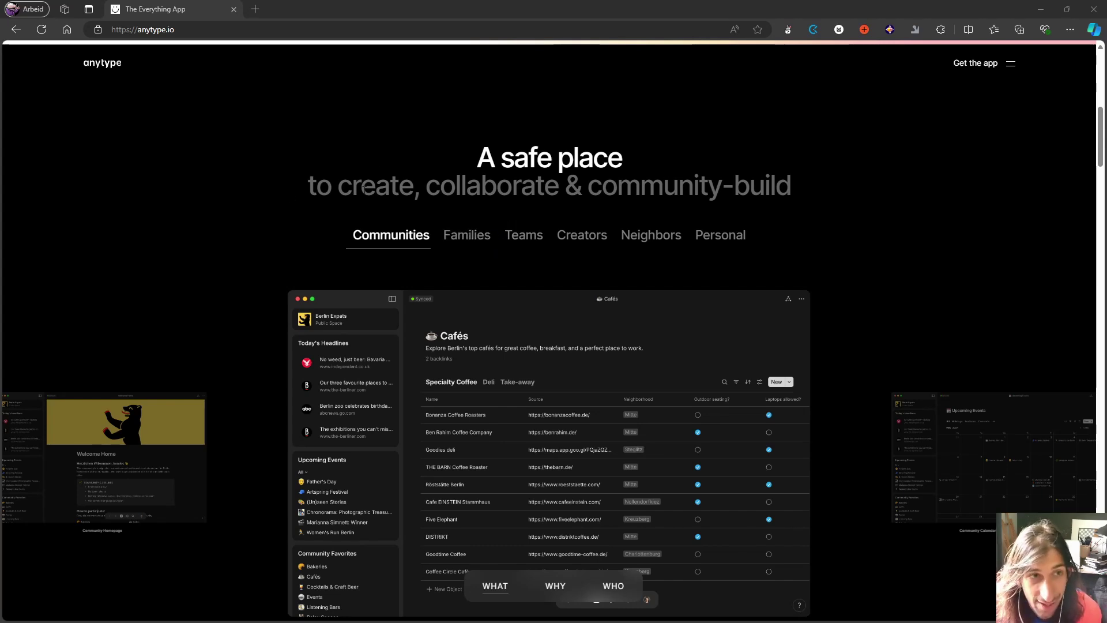
{"action": "scroll", "coordinate": [450, 187], "scroll_direction": "down", "scroll_amount": 1}
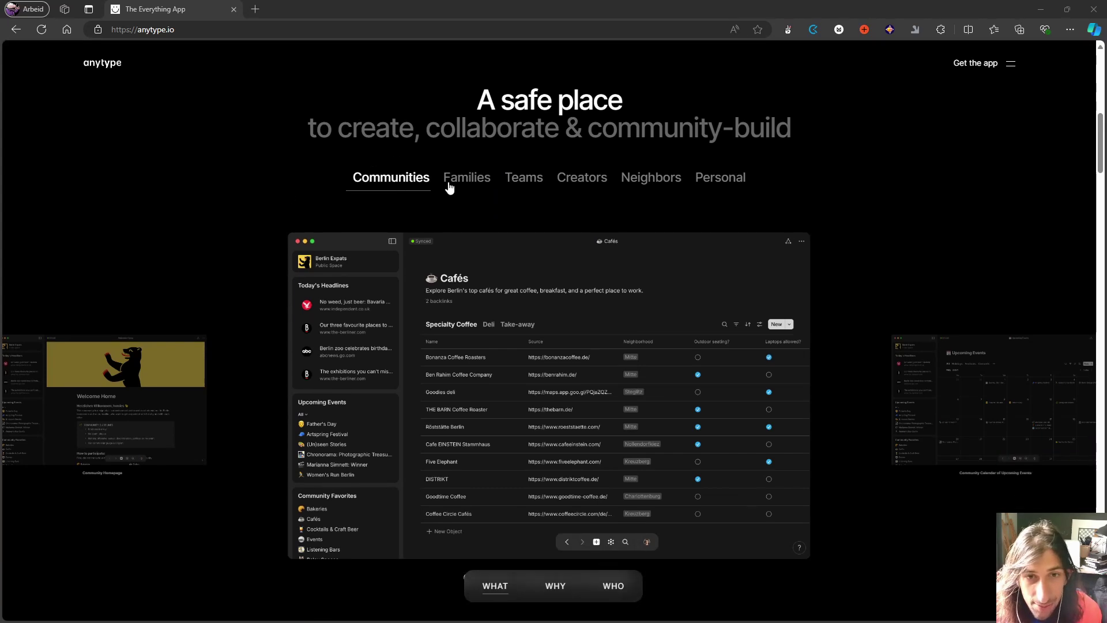
- Show the Creators use case on the Anytype site and examine its example space
{"action": "left_click", "coordinate": [568, 179]}
{"action": "scroll", "coordinate": [561, 186], "scroll_direction": "down", "scroll_amount": 1}
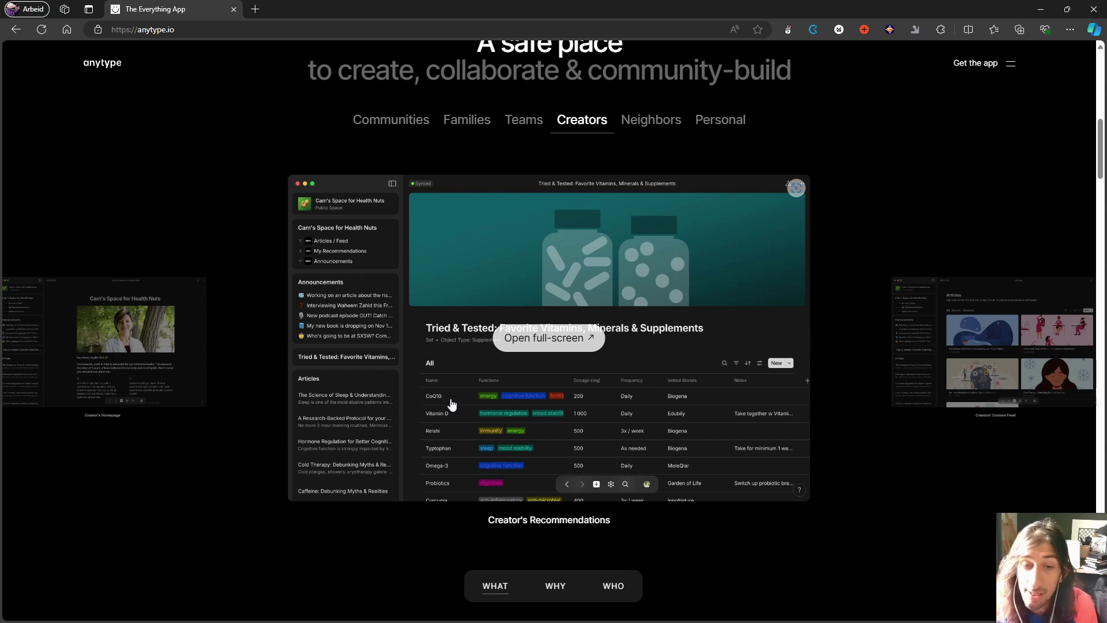
{"action": "scroll", "coordinate": [352, 278], "scroll_direction": "down", "scroll_amount": 1}
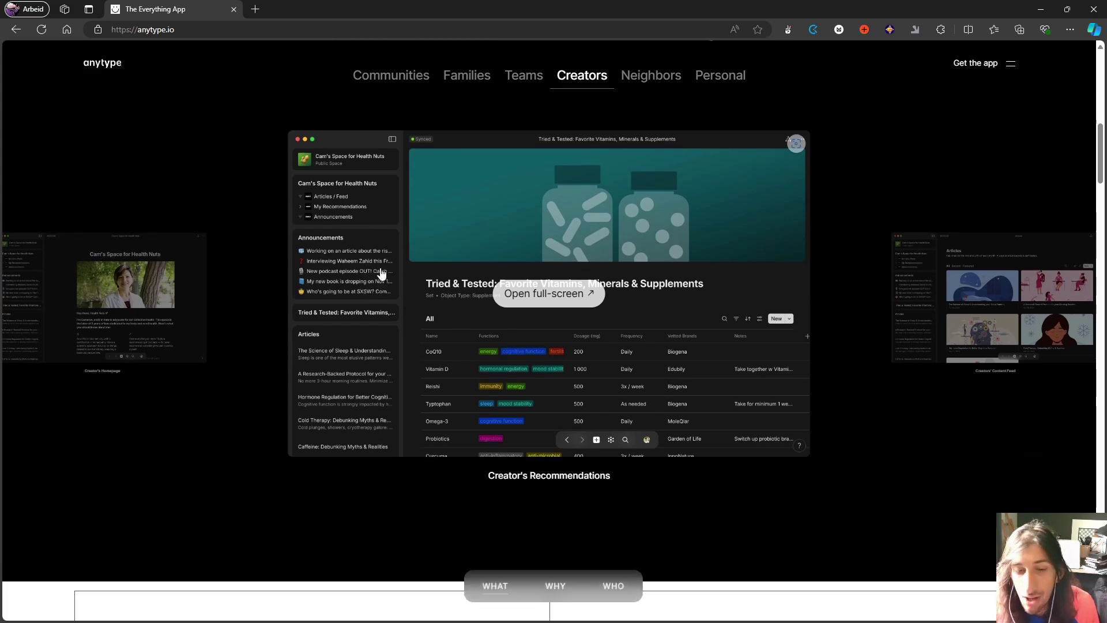
{"action": "scroll", "coordinate": [380, 272], "scroll_direction": "up", "scroll_amount": 1}
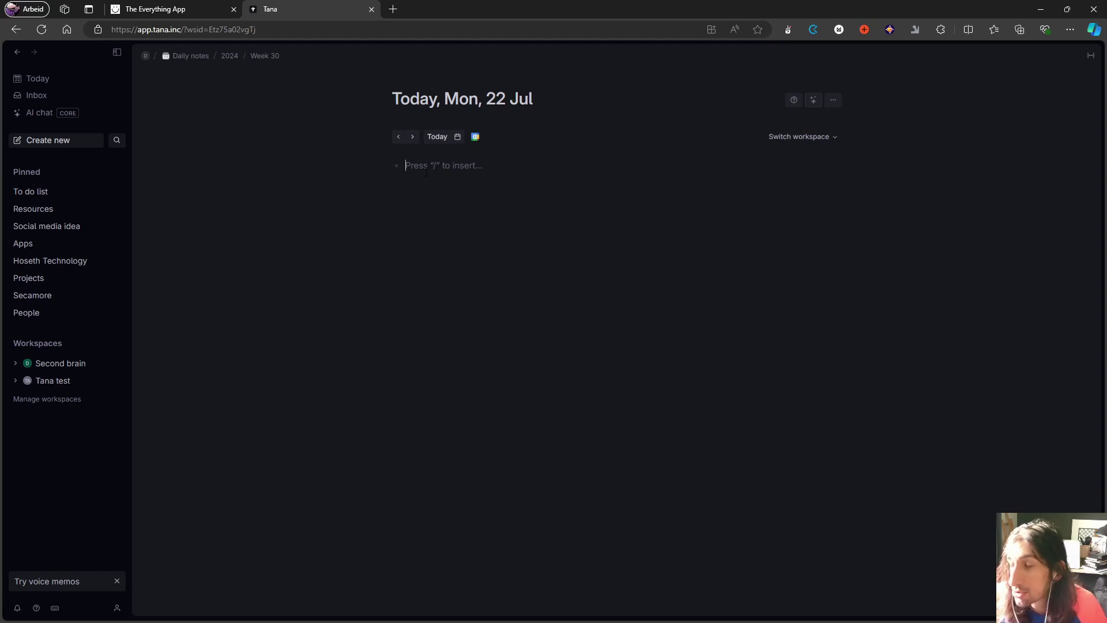
- Switch to Tana, view the pinned To do list and Social media idea pages, and call up the insert commands in today's note
{"action": "left_click", "coordinate": [58, 194]}
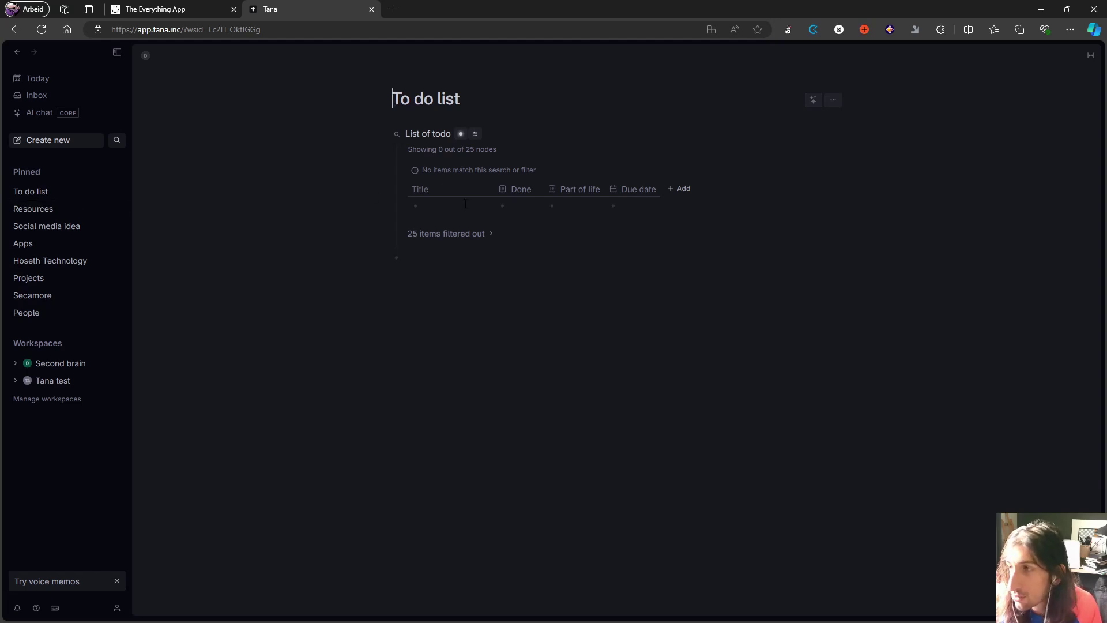
{"action": "left_click", "coordinate": [50, 227]}
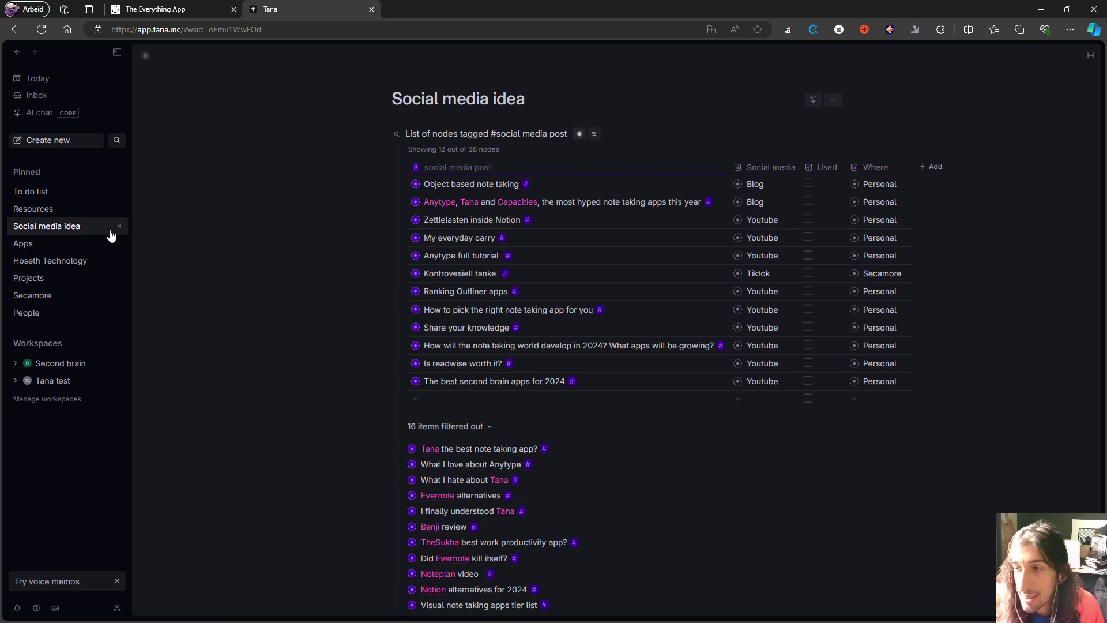
{"action": "left_click", "coordinate": [30, 81]}
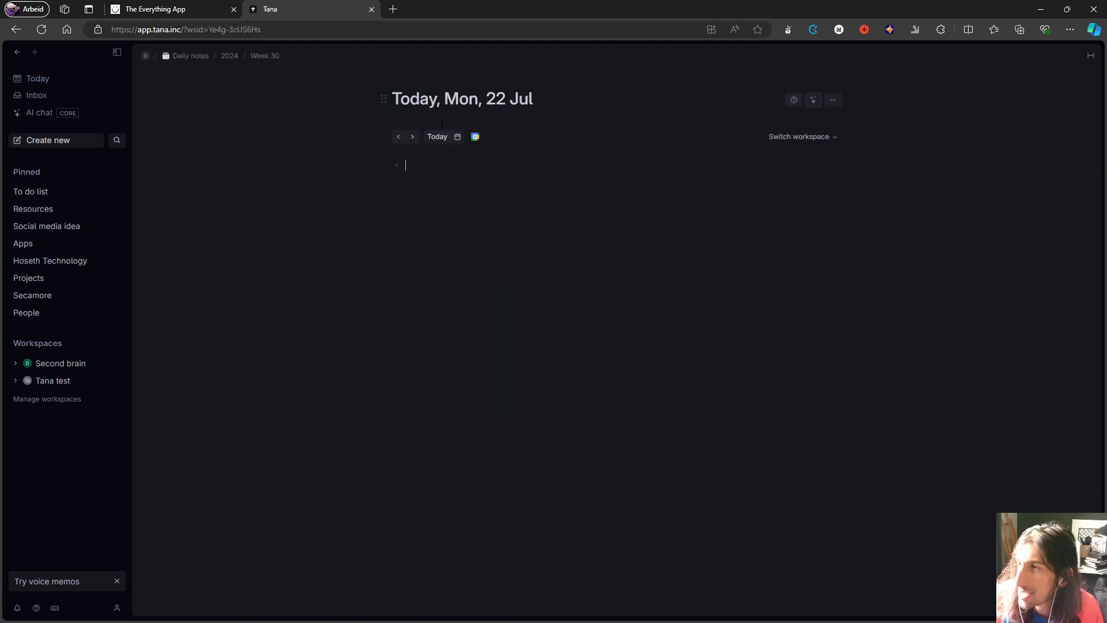
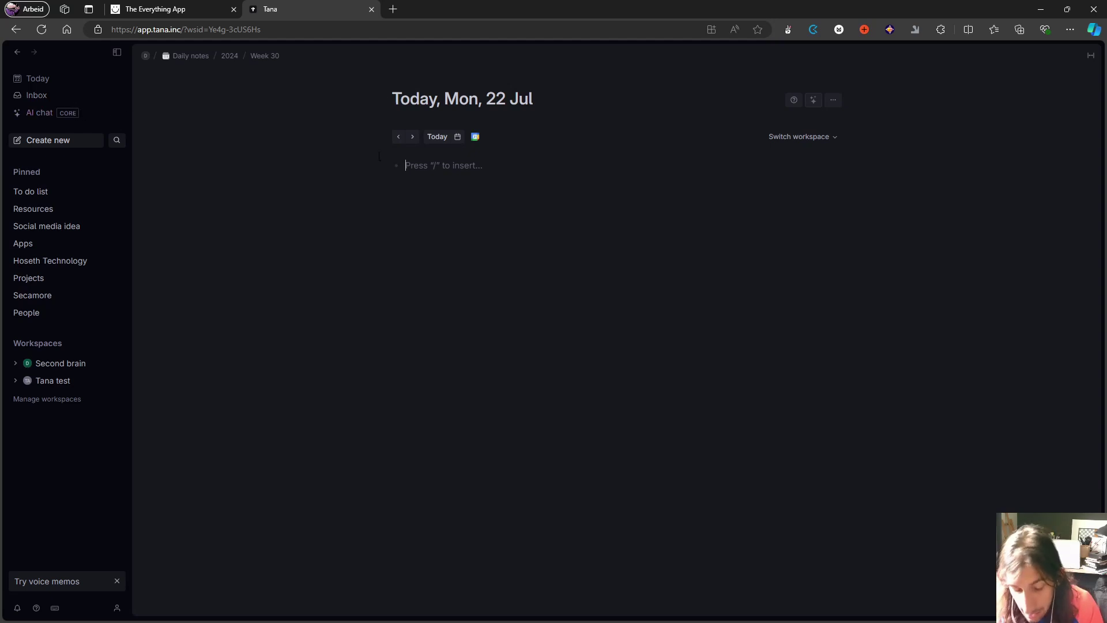
{"action": "key", "text": "slash"}
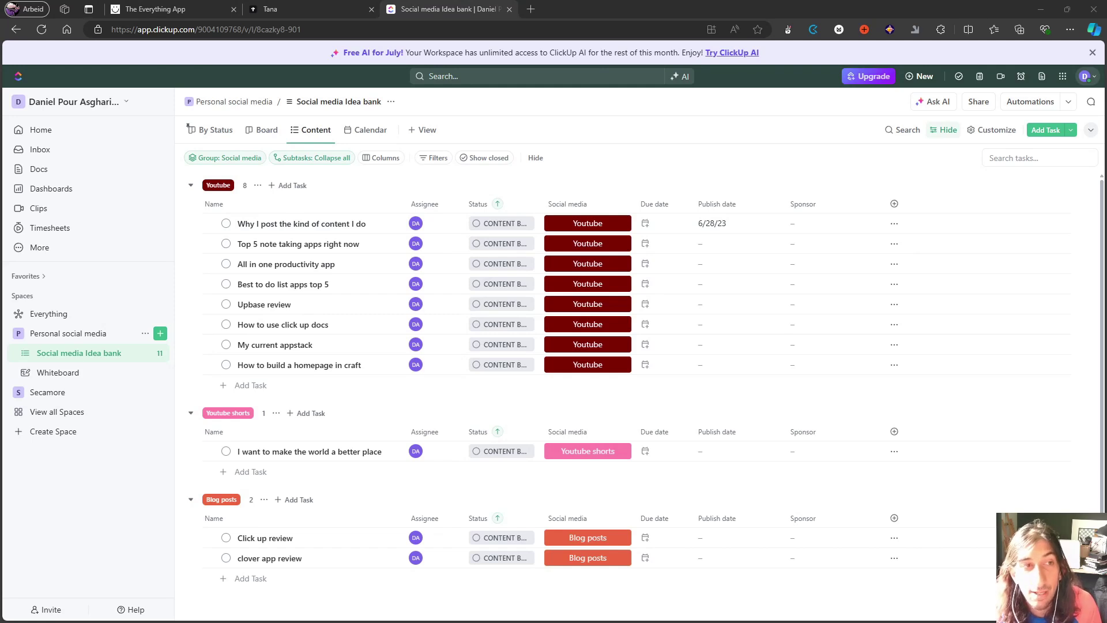
- Switch to ClickUp, open the Social media Idea bank list and look through the view types that can be added
{"action": "left_click", "coordinate": [86, 132]}
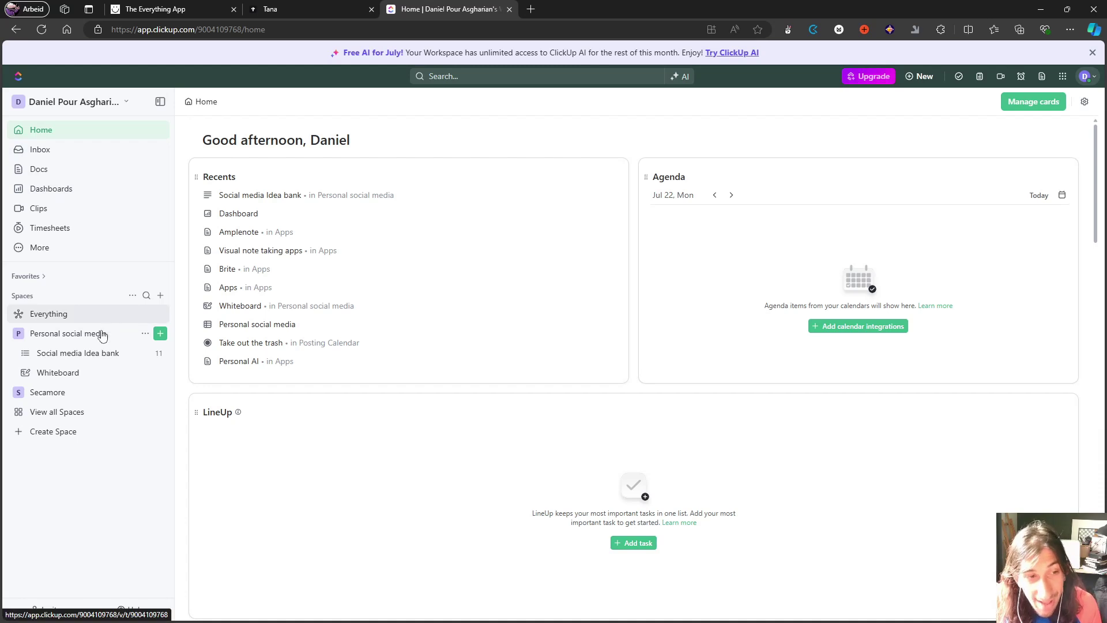
{"action": "left_click", "coordinate": [90, 354]}
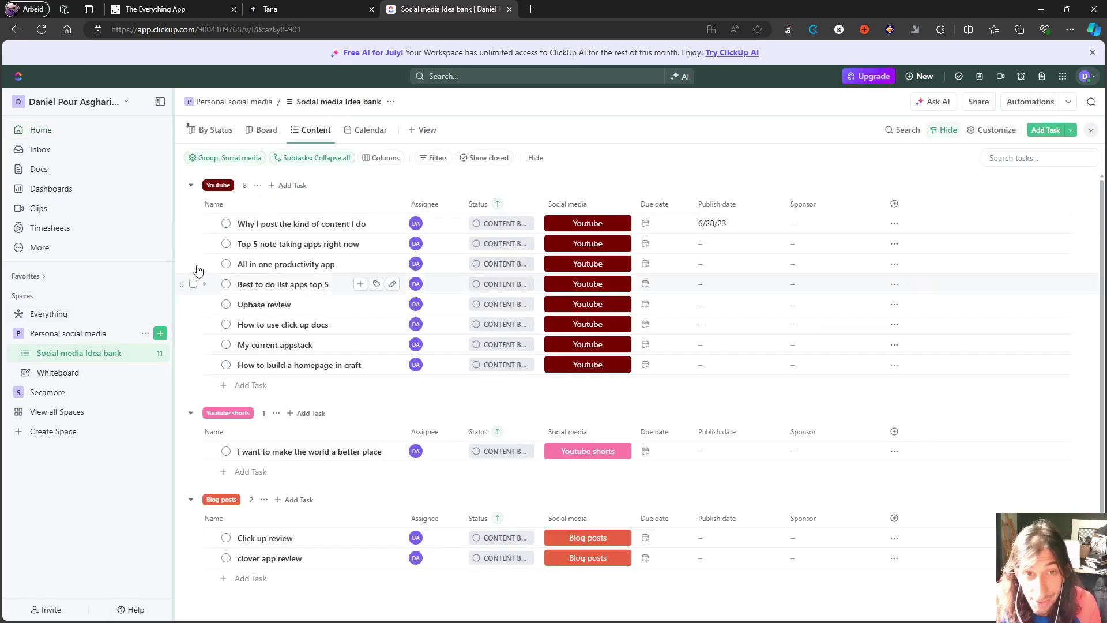
{"action": "left_click", "coordinate": [419, 132]}
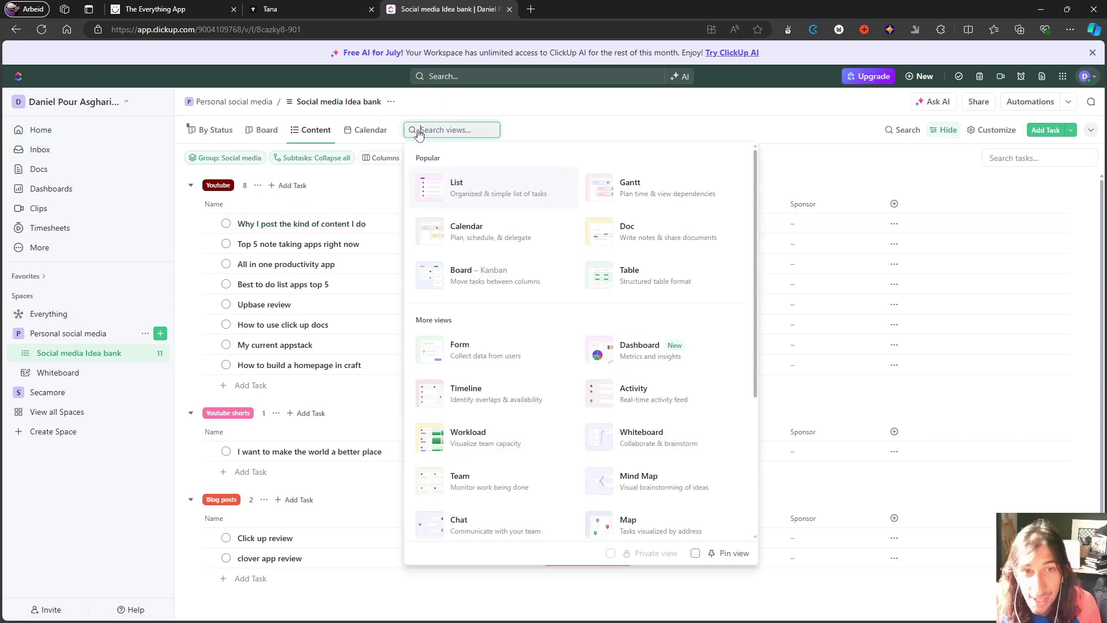
{"action": "scroll", "coordinate": [600, 254], "scroll_direction": "down", "scroll_amount": 3}
{"action": "scroll", "coordinate": [601, 269], "scroll_direction": "down", "scroll_amount": 1}
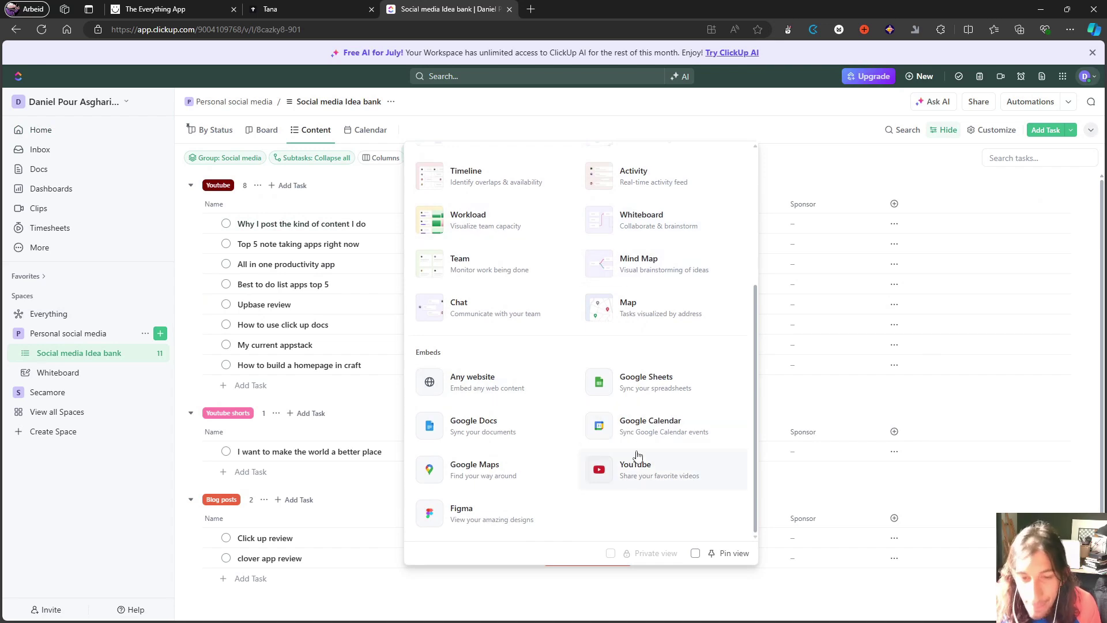
{"action": "scroll", "coordinate": [563, 242], "scroll_direction": "up", "scroll_amount": 3}
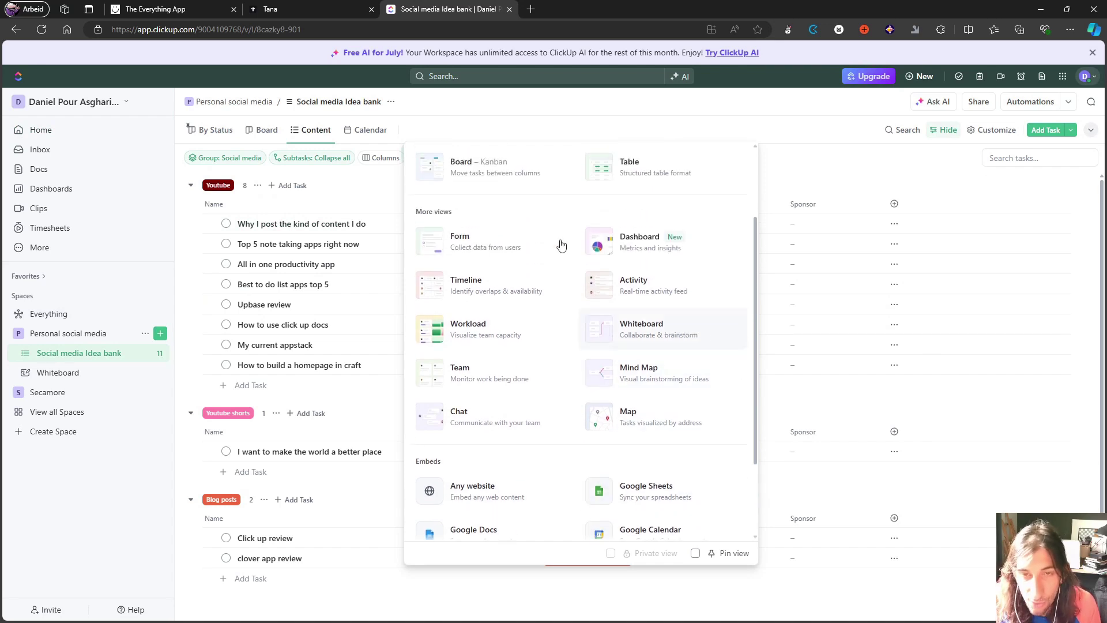
{"action": "left_click", "coordinate": [605, 120]}
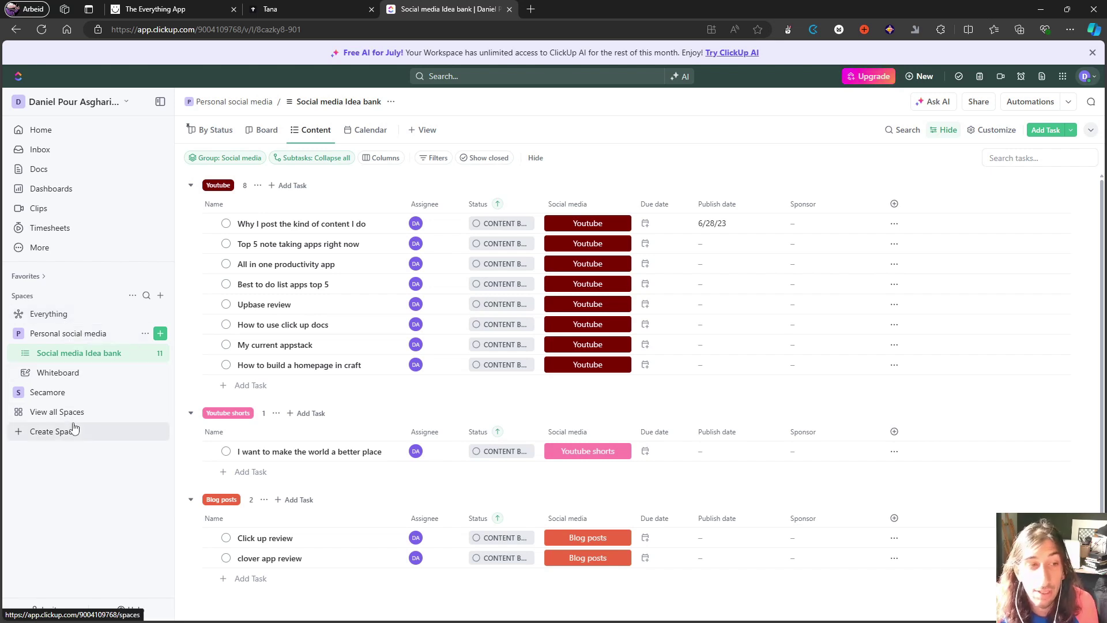
- Open the Reasources doc from the ClickUp docs overview, look at its pages and close it
{"action": "left_click", "coordinate": [38, 169]}
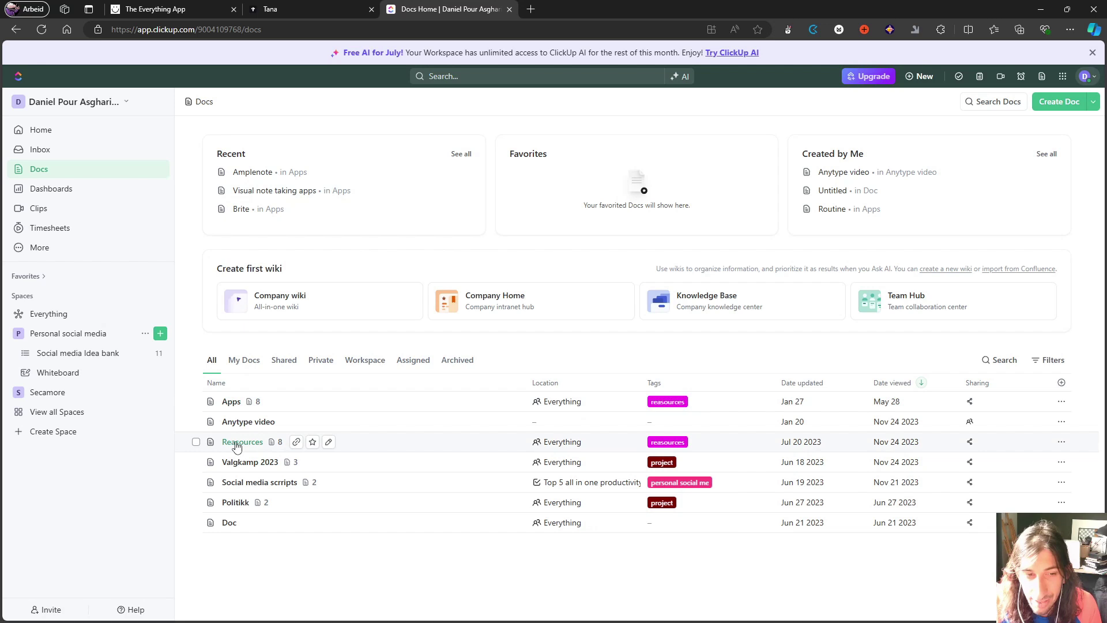
{"action": "left_click", "coordinate": [258, 443]}
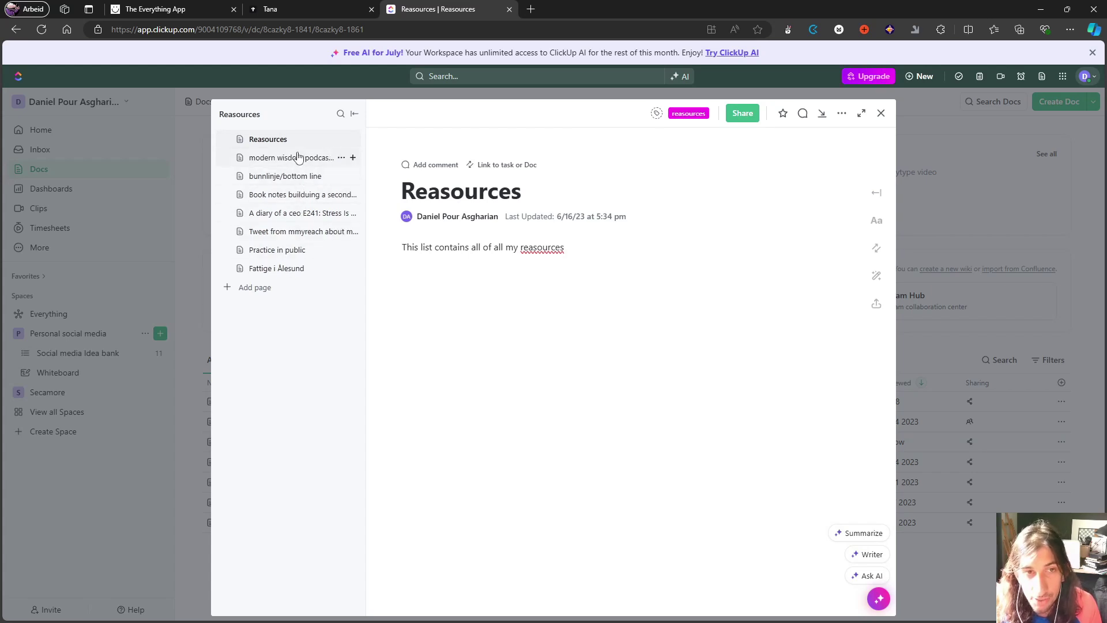
{"action": "left_click", "coordinate": [881, 113]}
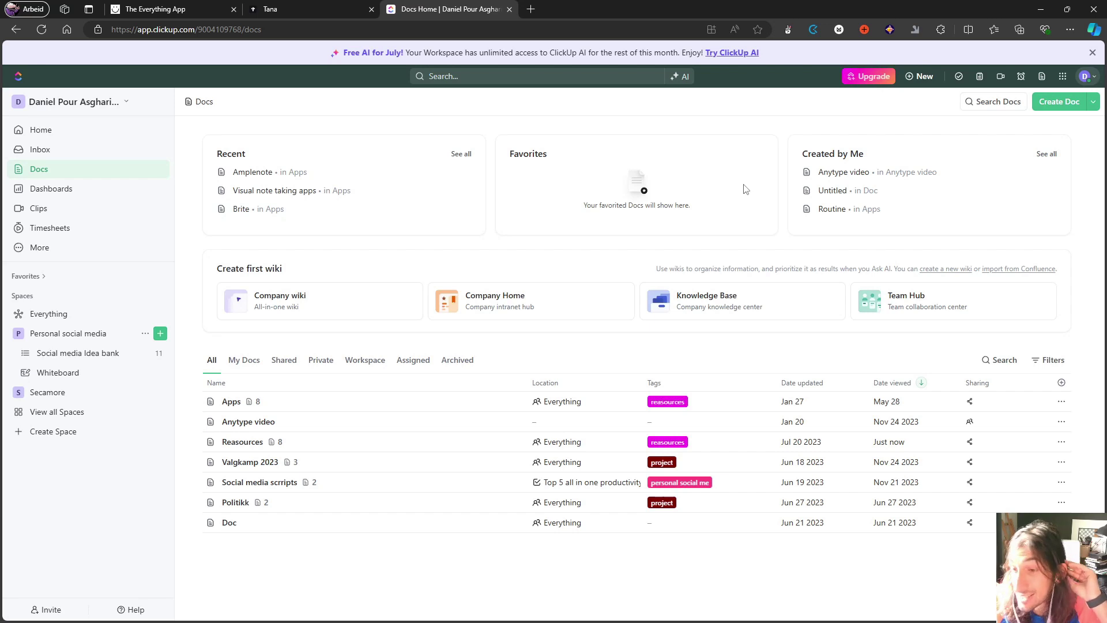
- View the Personal social media space overview and check which additional workspace sections ClickUp offers
{"action": "left_click", "coordinate": [84, 335]}
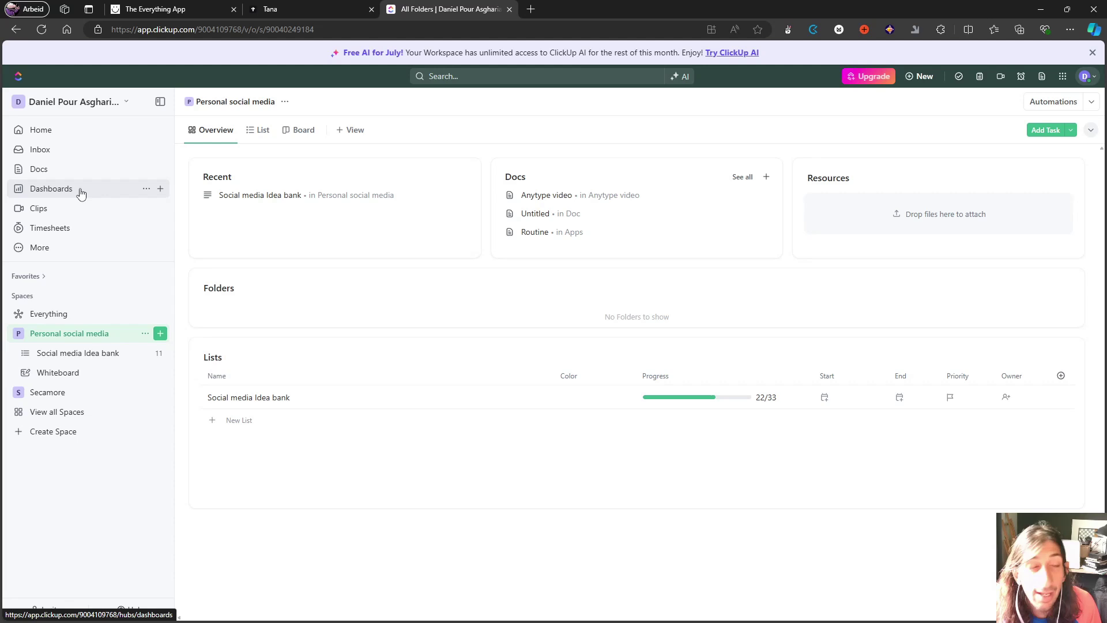
{"action": "left_click", "coordinate": [41, 248]}
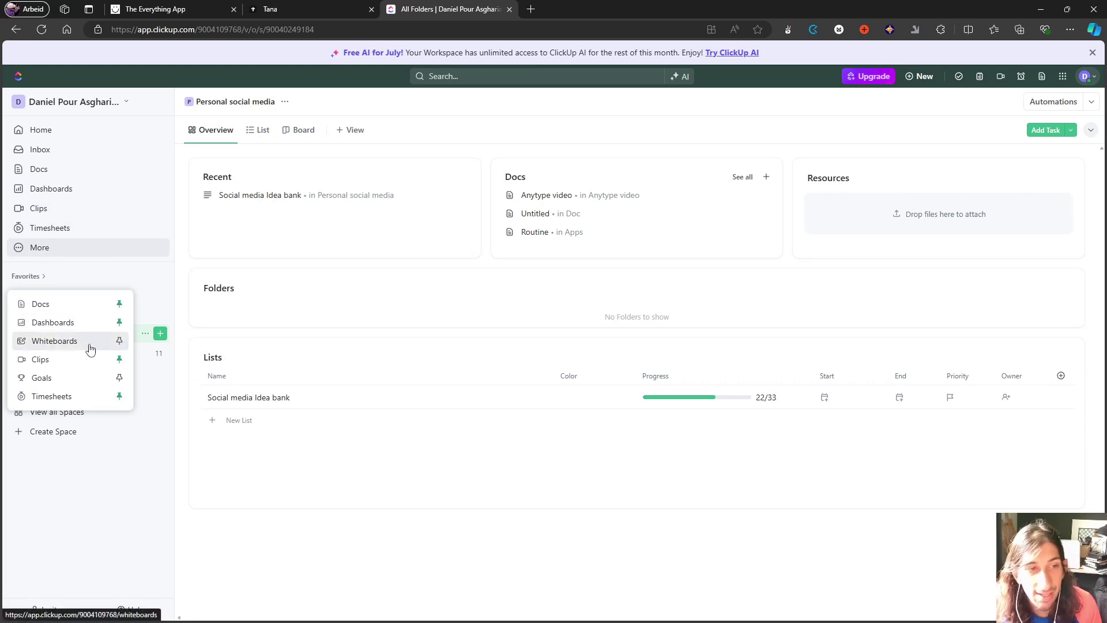
{"action": "left_click", "coordinate": [169, 292]}
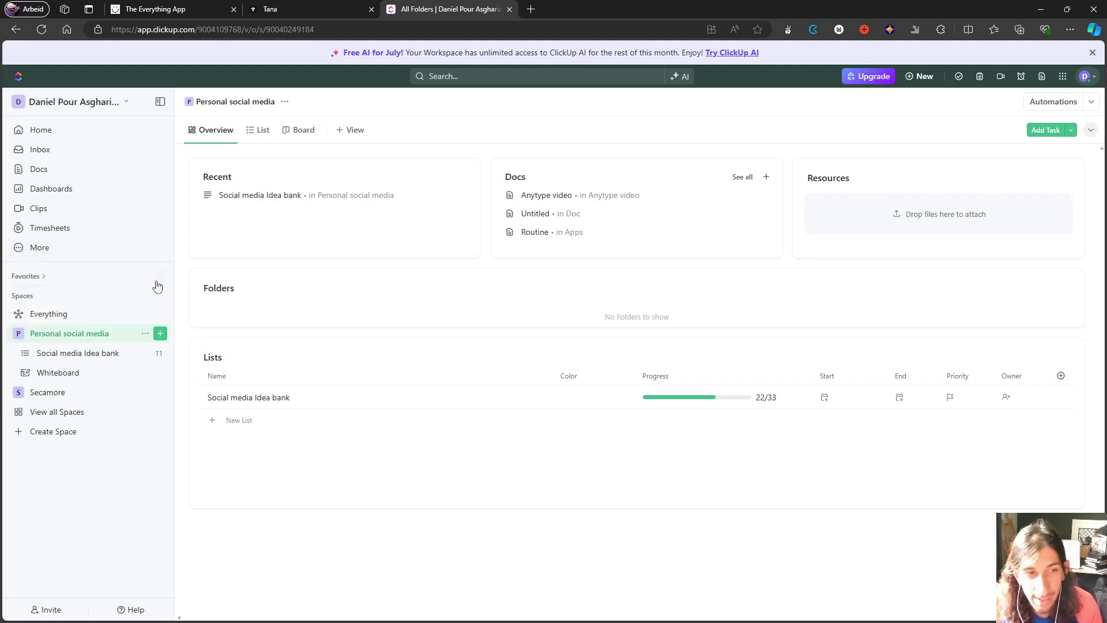
- Open the Everything space in ClickUp and view its Reasources doc
{"action": "left_click", "coordinate": [91, 316]}
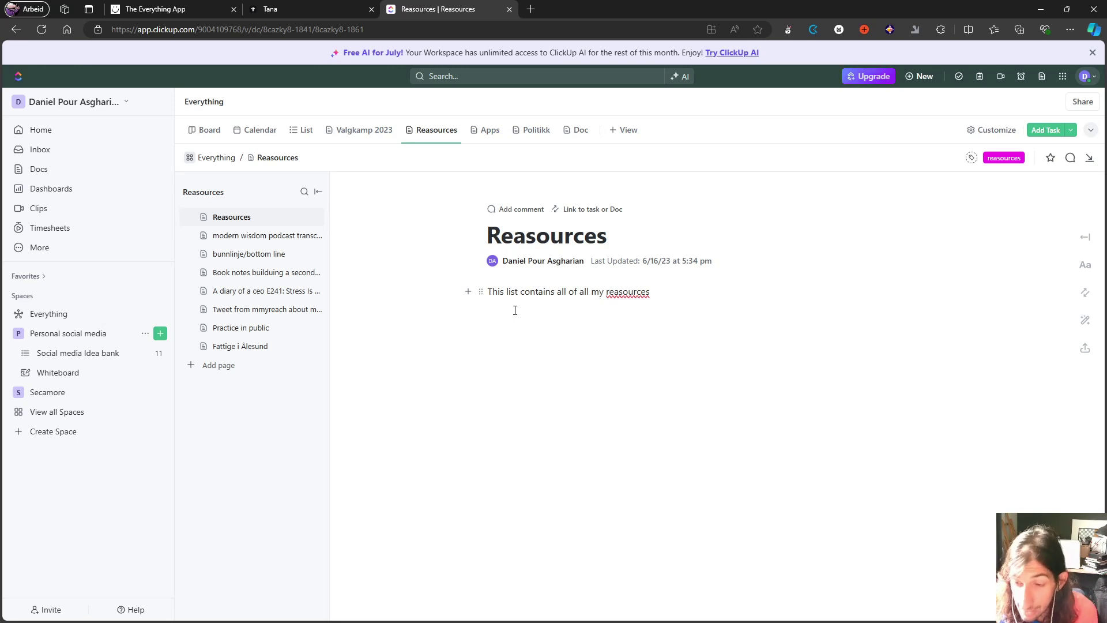
{"action": "left_click_drag", "start_coordinate": [522, 291], "coordinate": [487, 291]}
{"action": "left_click", "coordinate": [500, 532]}
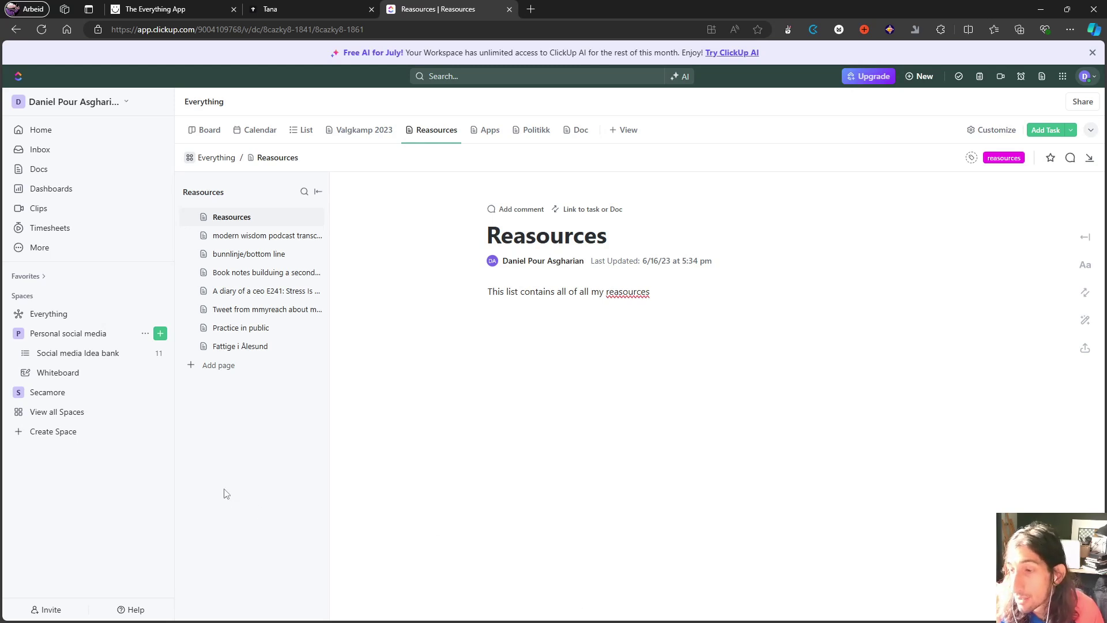
- Switch to Taskade, open the Building a Second Brain (BASB) project, view its contents and hide the AI chat
{"action": "key", "text": "ctrl+shift+t"}
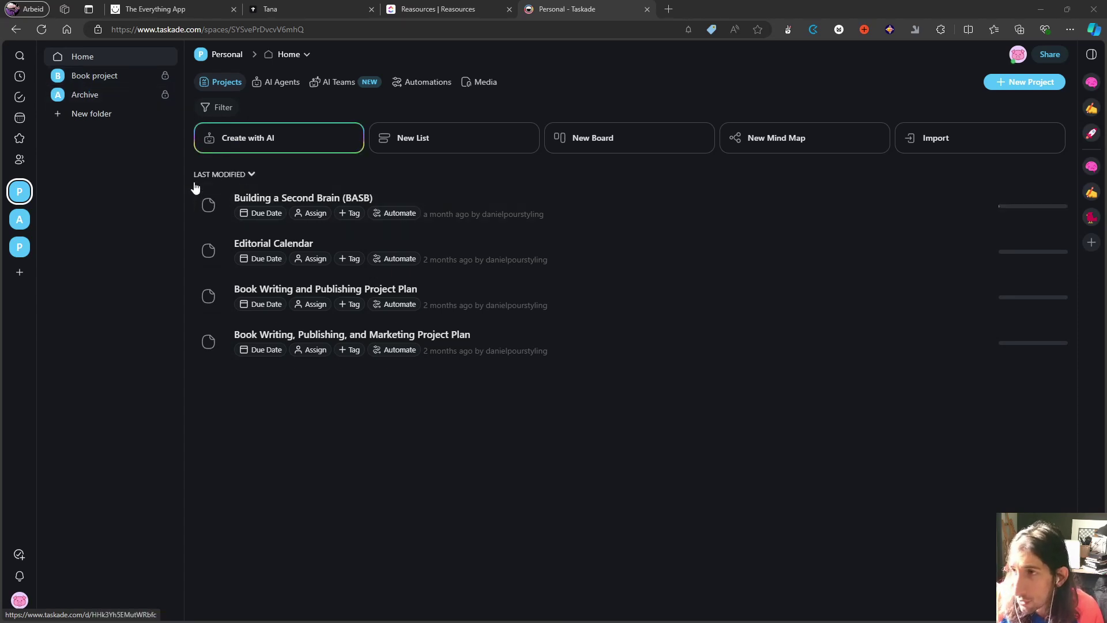
{"action": "left_click", "coordinate": [296, 197]}
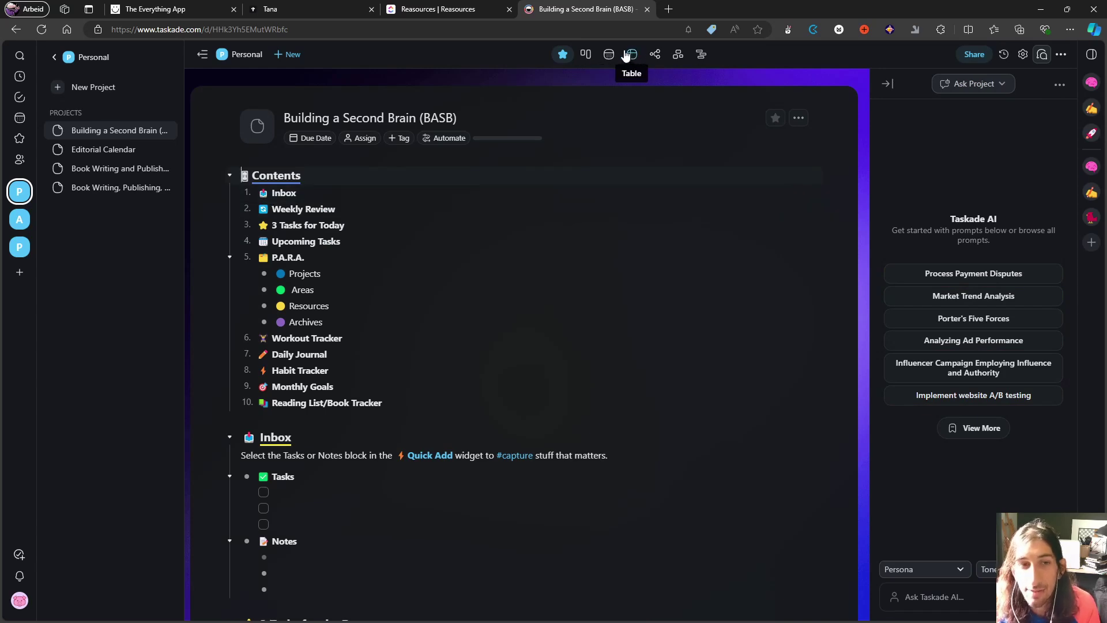
{"action": "scroll", "coordinate": [385, 183], "scroll_direction": "down", "scroll_amount": 1}
{"action": "scroll", "coordinate": [369, 168], "scroll_direction": "up", "scroll_amount": 1}
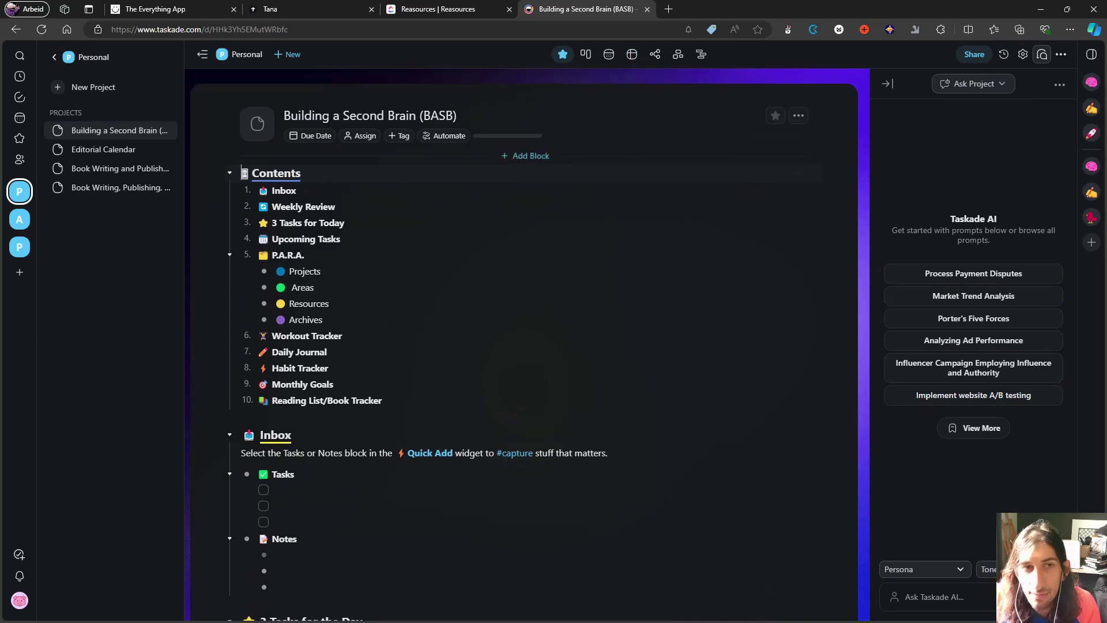
{"action": "scroll", "coordinate": [359, 150], "scroll_direction": "down", "scroll_amount": 1}
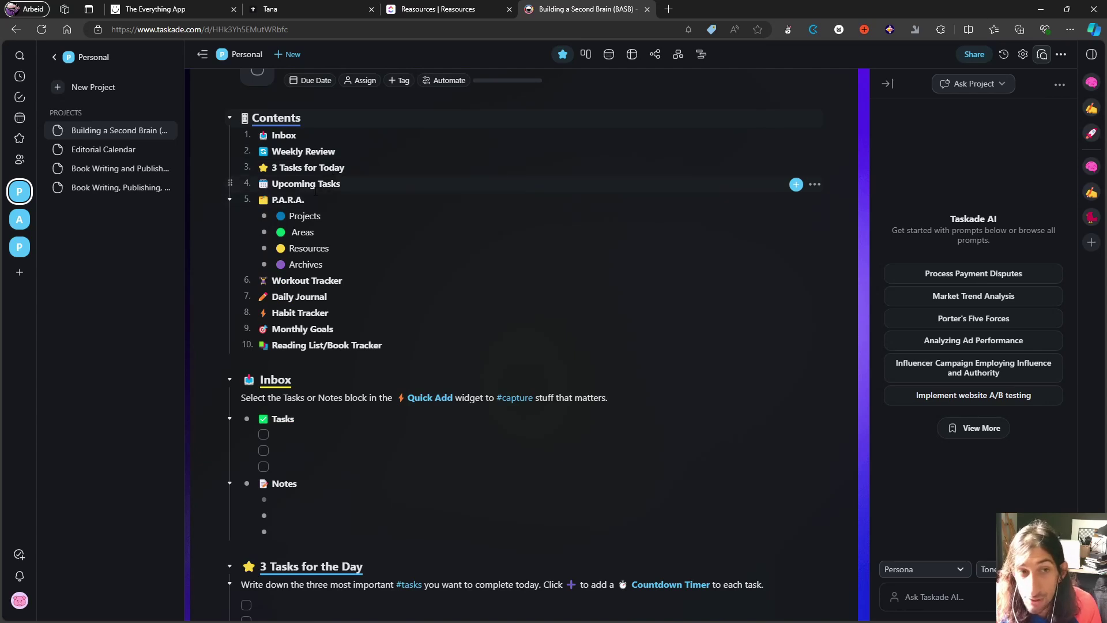
{"action": "scroll", "coordinate": [796, 216], "scroll_direction": "down", "scroll_amount": 1}
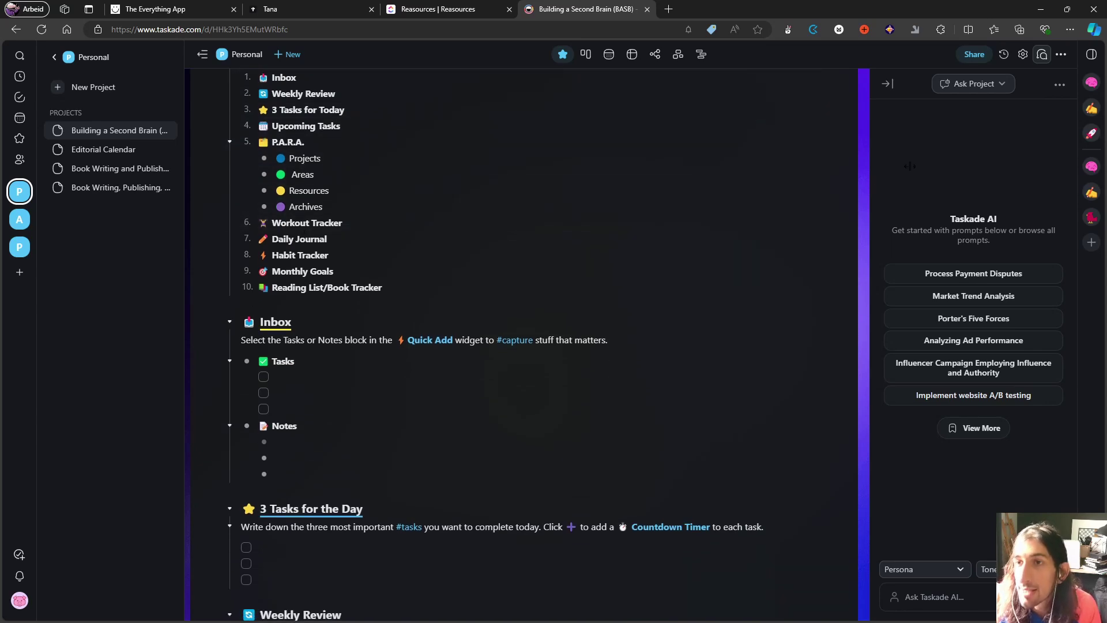
{"action": "left_click", "coordinate": [888, 87]}
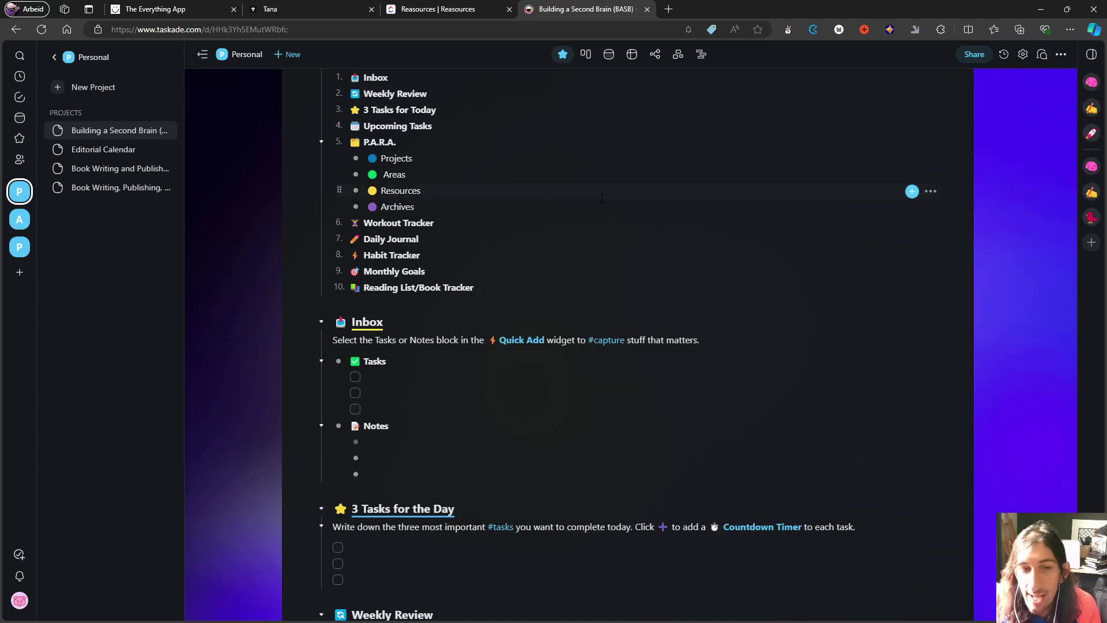
- Look through the project's sections from Inbox through Weekly Review and Upcoming Tasks to P.A.R.A
{"action": "scroll", "coordinate": [603, 217], "scroll_direction": "down", "scroll_amount": 3}
{"action": "scroll", "coordinate": [604, 221], "scroll_direction": "down", "scroll_amount": 4}
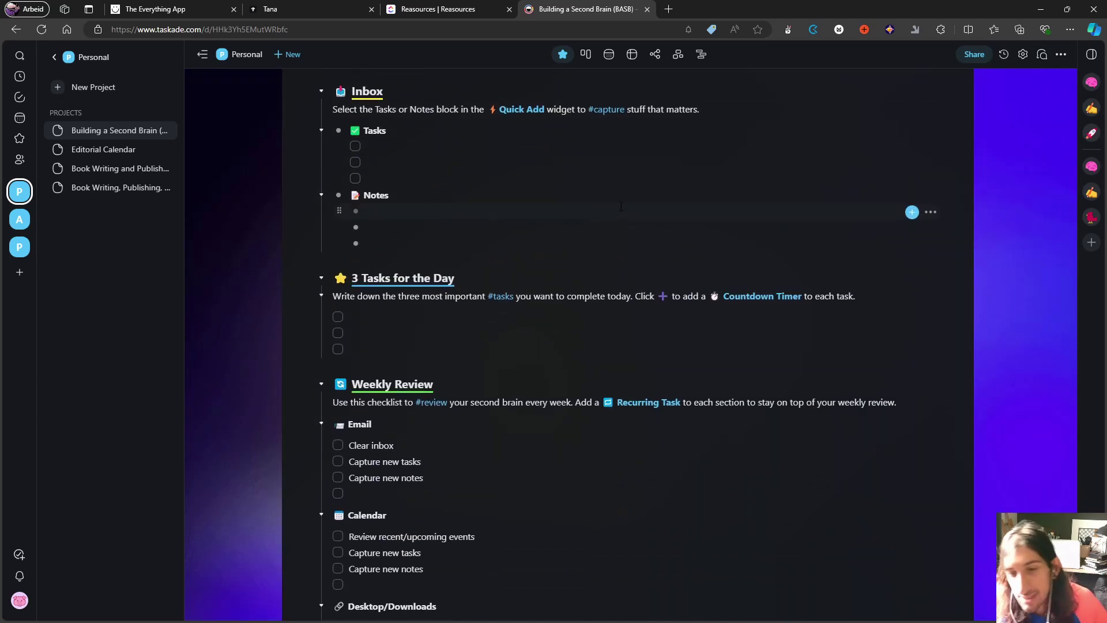
{"action": "scroll", "coordinate": [611, 193], "scroll_direction": "down", "scroll_amount": 6}
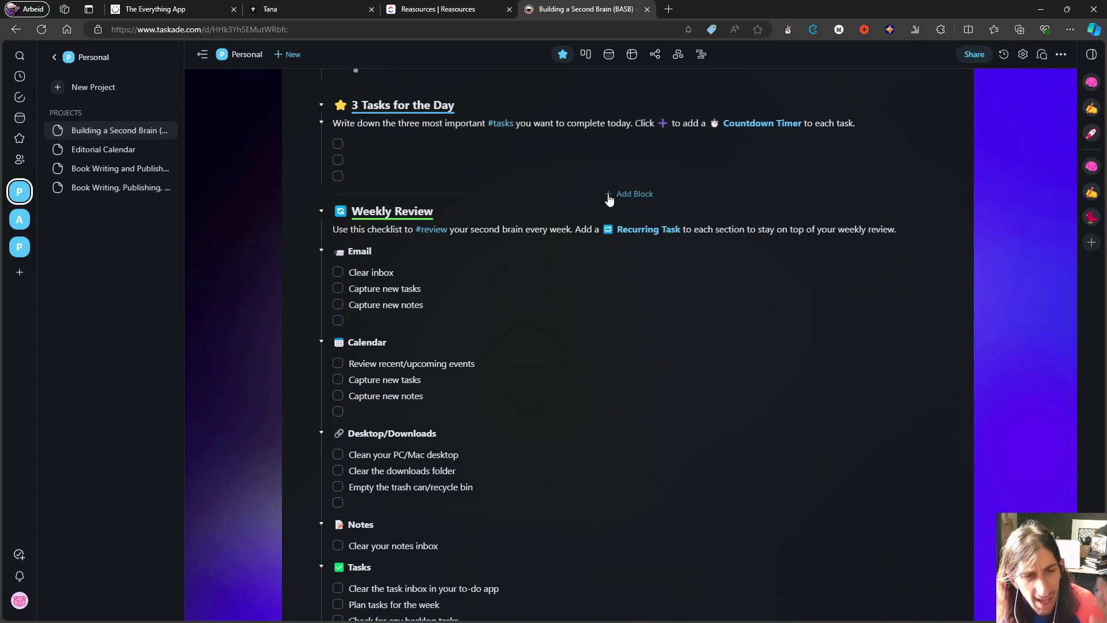
{"action": "scroll", "coordinate": [613, 199], "scroll_direction": "down", "scroll_amount": 6}
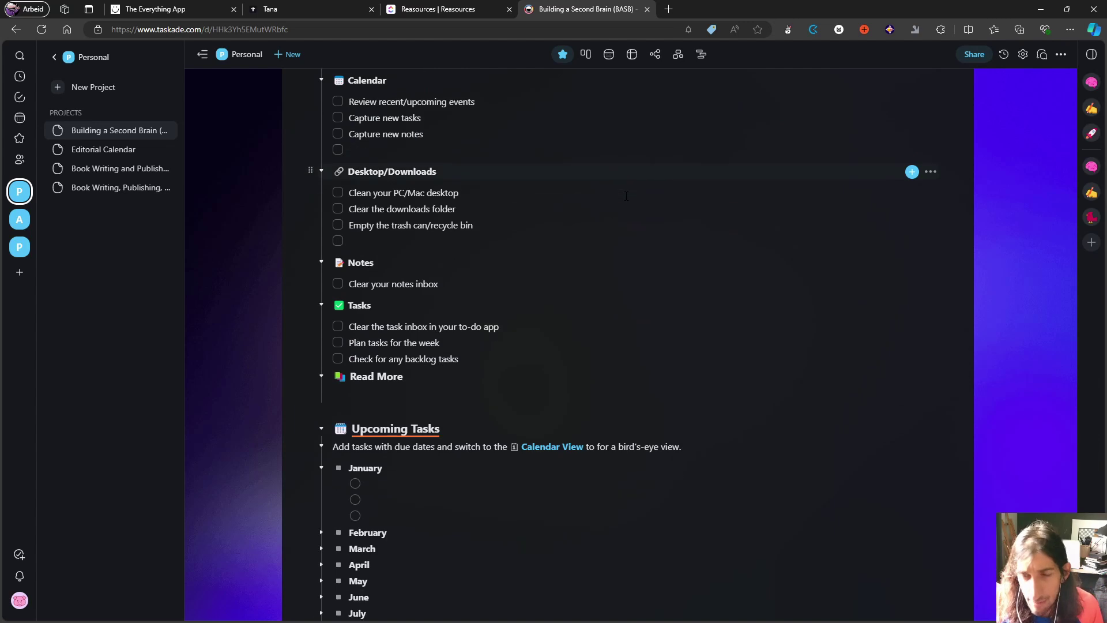
{"action": "scroll", "coordinate": [624, 204], "scroll_direction": "down", "scroll_amount": 5}
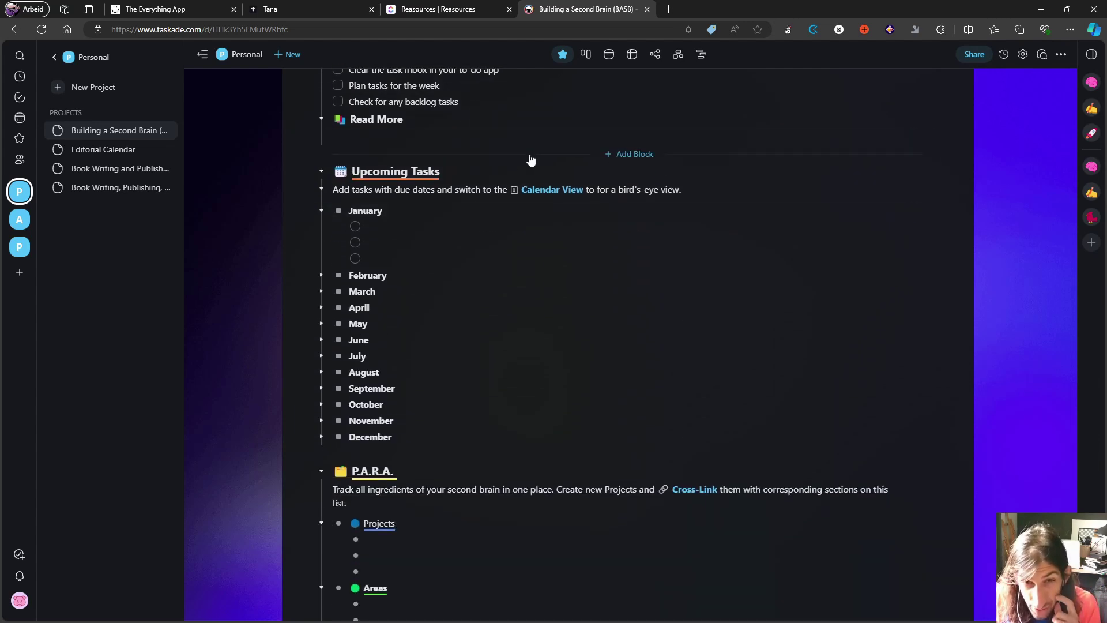
{"action": "scroll", "coordinate": [524, 163], "scroll_direction": "down", "scroll_amount": 3}
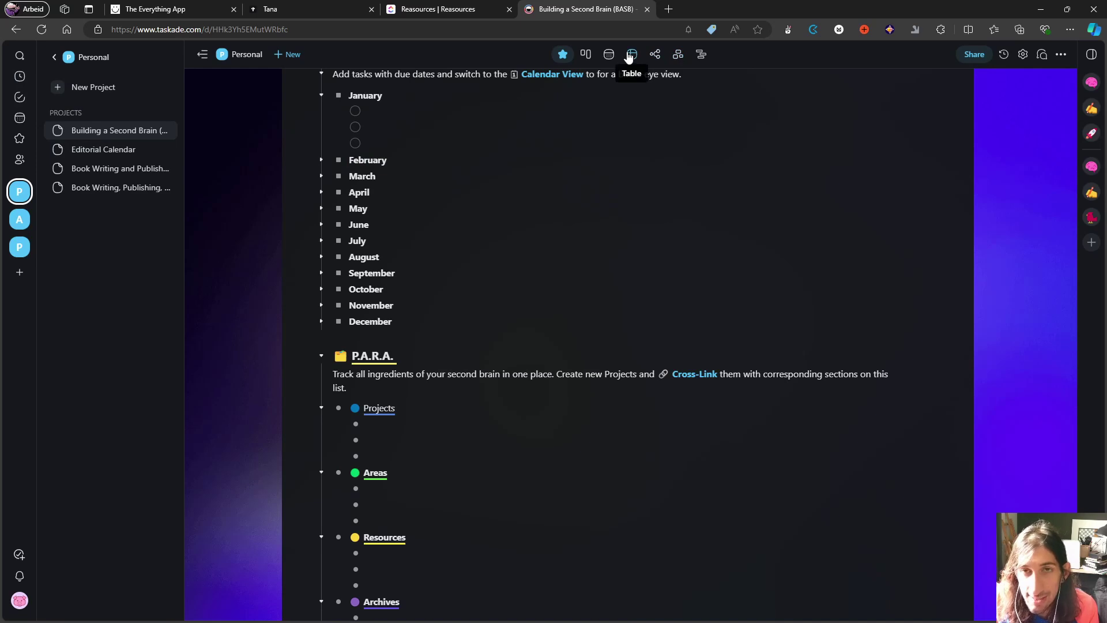
- Show the Building a Second Brain project as an org chart, a Gantt timeline and a board
{"action": "left_click", "coordinate": [678, 54]}
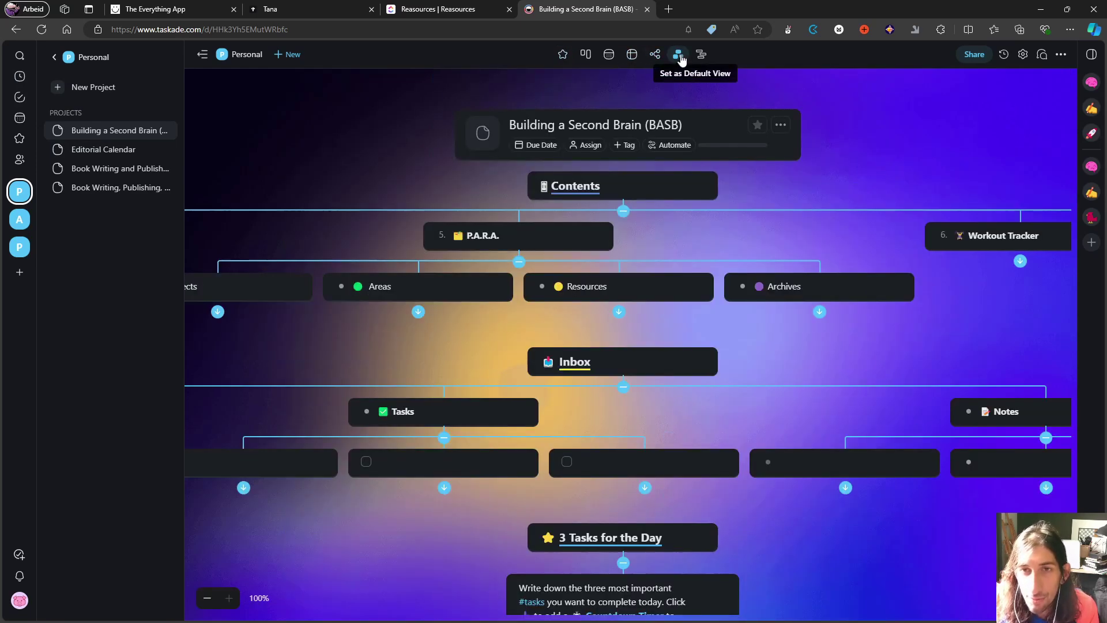
{"action": "left_click", "coordinate": [702, 55]}
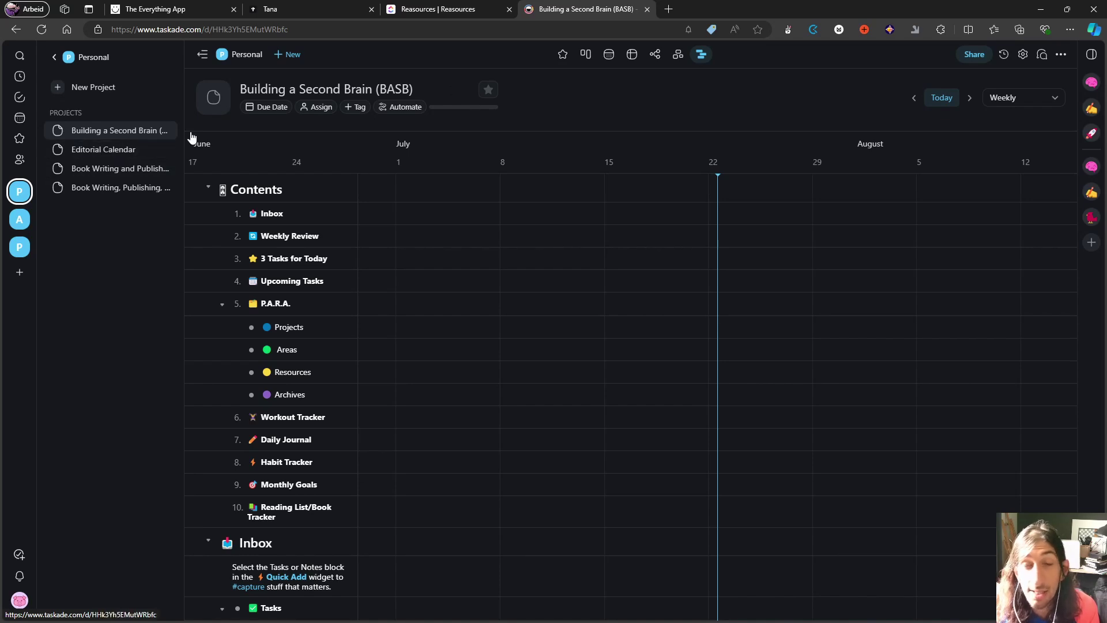
{"action": "left_click", "coordinate": [586, 56]}
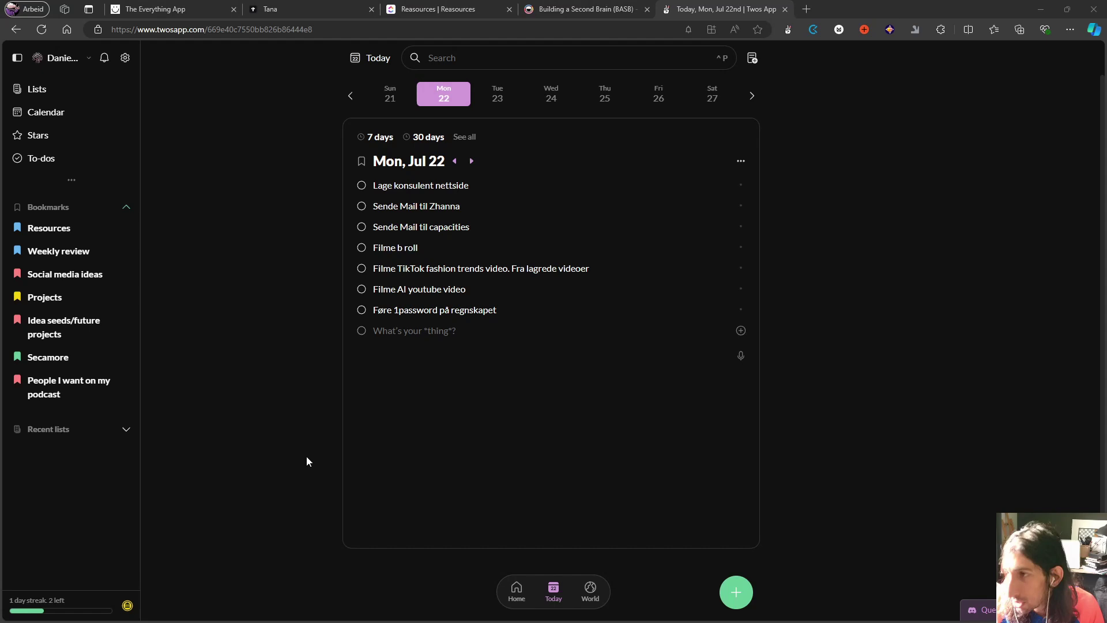
- Open the bookmarked Resources list in Twos, expand Start with why to read its notes, and collapse it again
{"action": "left_click", "coordinate": [65, 231]}
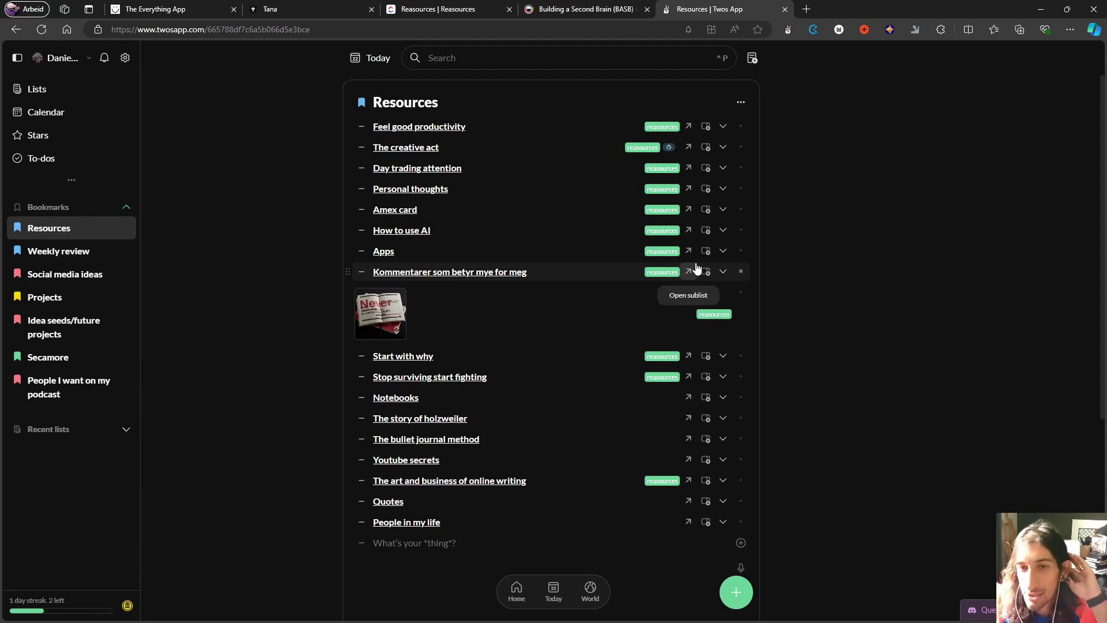
{"action": "left_click", "coordinate": [724, 356]}
{"action": "scroll", "coordinate": [724, 404], "scroll_direction": "down", "scroll_amount": 3}
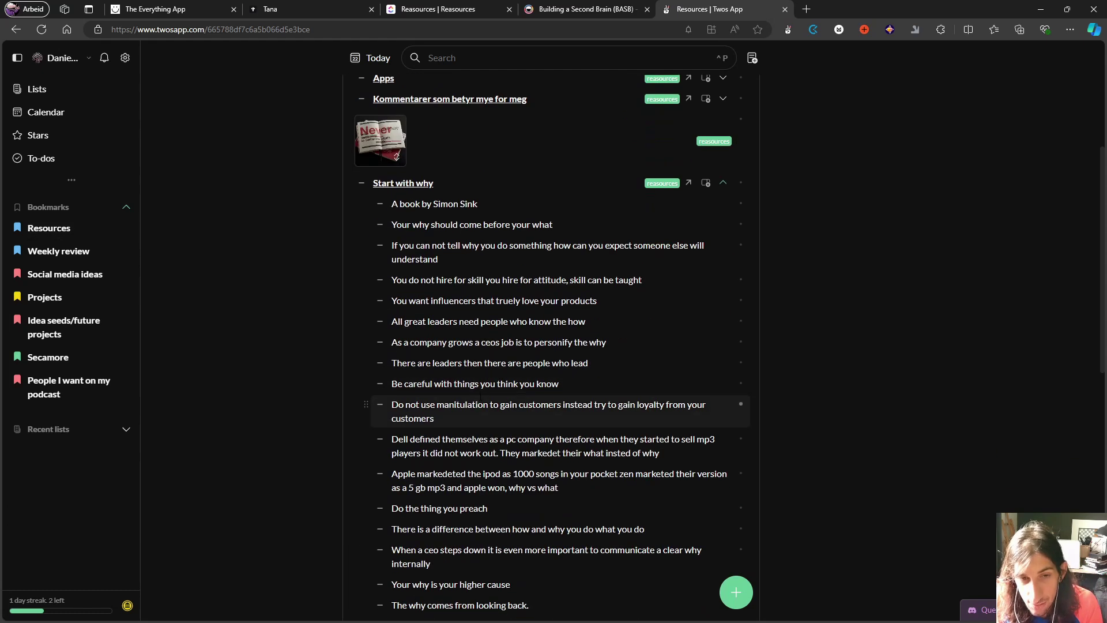
{"action": "scroll", "coordinate": [555, 404], "scroll_direction": "down", "scroll_amount": 3}
{"action": "scroll", "coordinate": [555, 231], "scroll_direction": "up", "scroll_amount": 2}
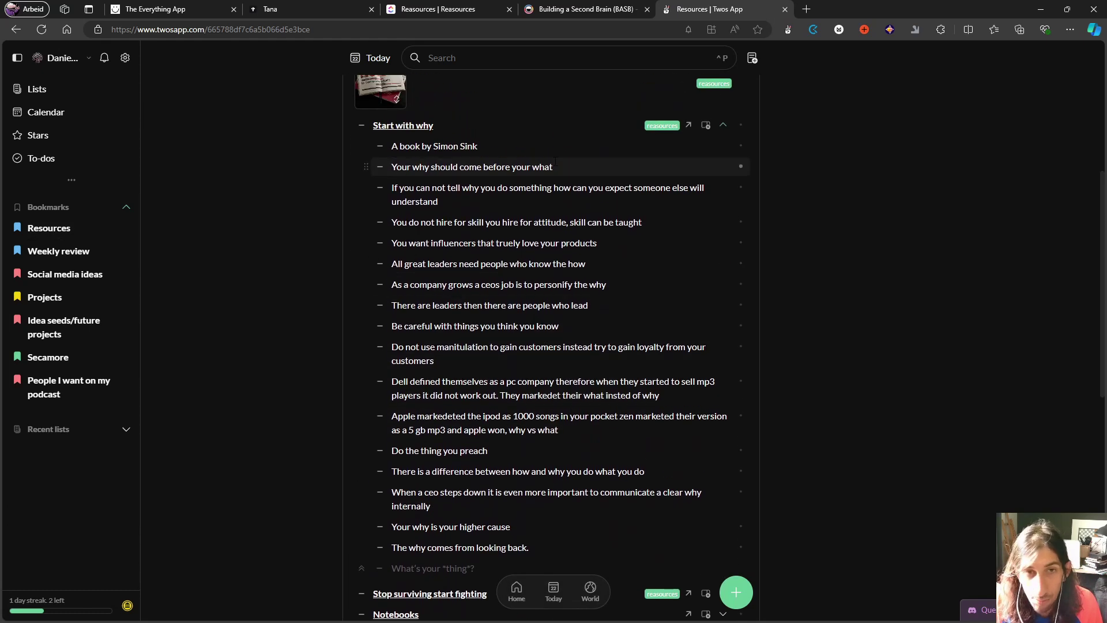
{"action": "scroll", "coordinate": [556, 162], "scroll_direction": "up", "scroll_amount": 1}
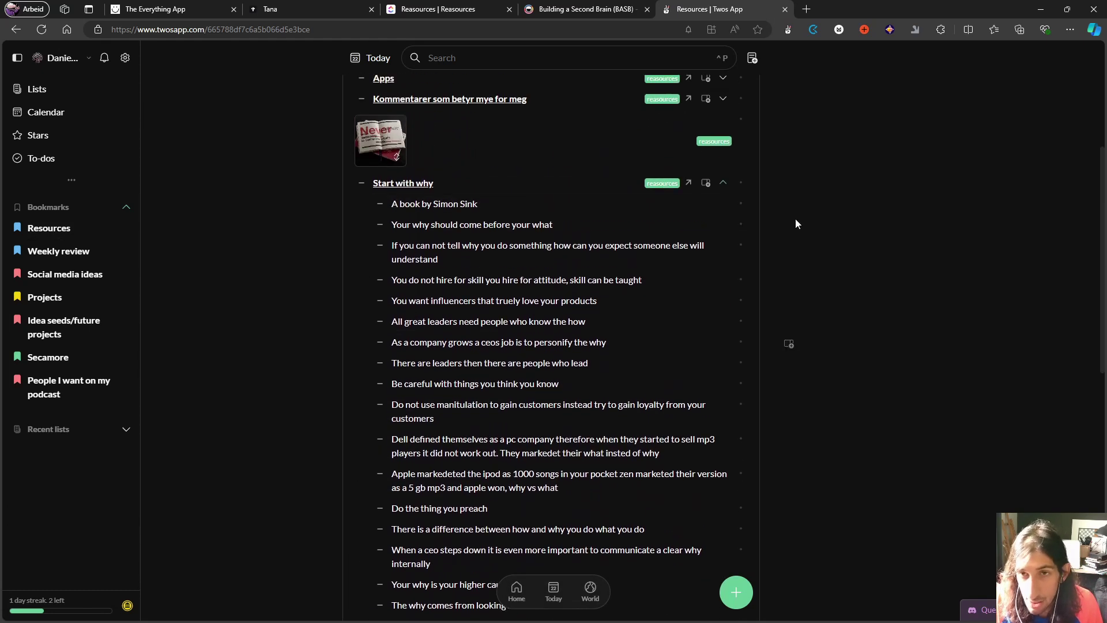
{"action": "left_click", "coordinate": [723, 183]}
{"action": "scroll", "coordinate": [476, 217], "scroll_direction": "up", "scroll_amount": 1}
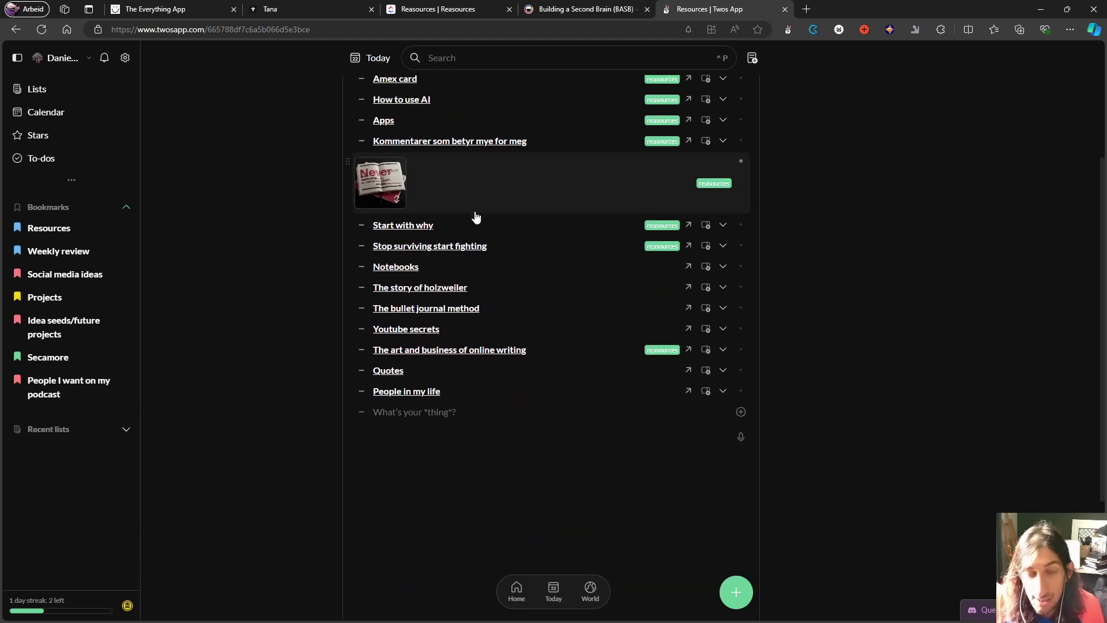
{"action": "scroll", "coordinate": [477, 217], "scroll_direction": "up", "scroll_amount": 2}
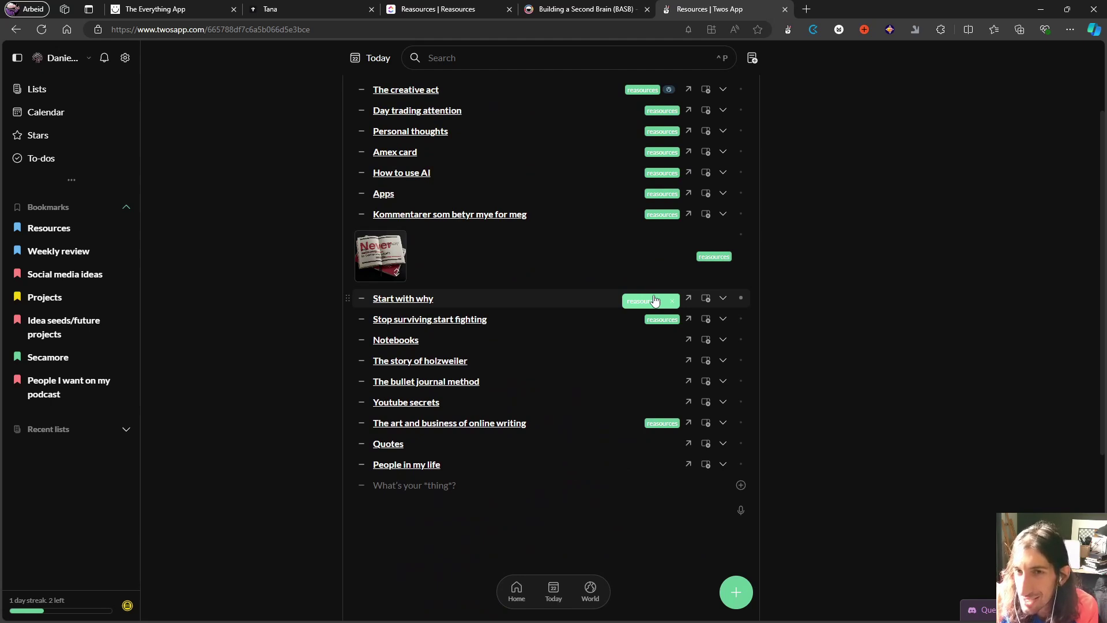
{"action": "scroll", "coordinate": [655, 300], "scroll_direction": "up", "scroll_amount": 2}
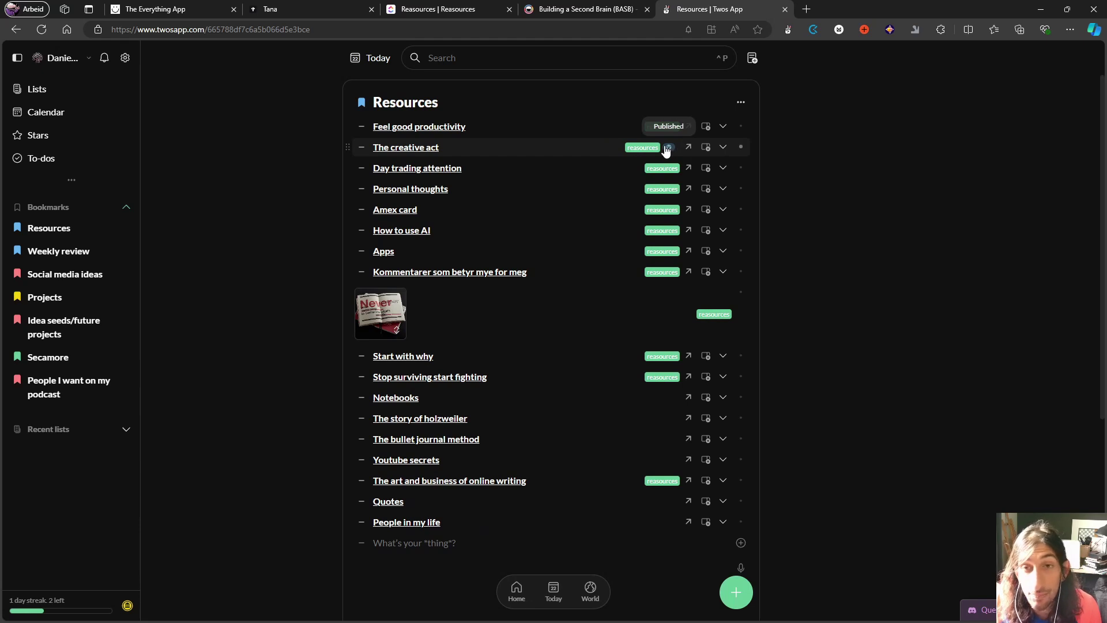
- View the Universe graph from the additional views, return to the Resources list and open the calendar
{"action": "left_click", "coordinate": [44, 187]}
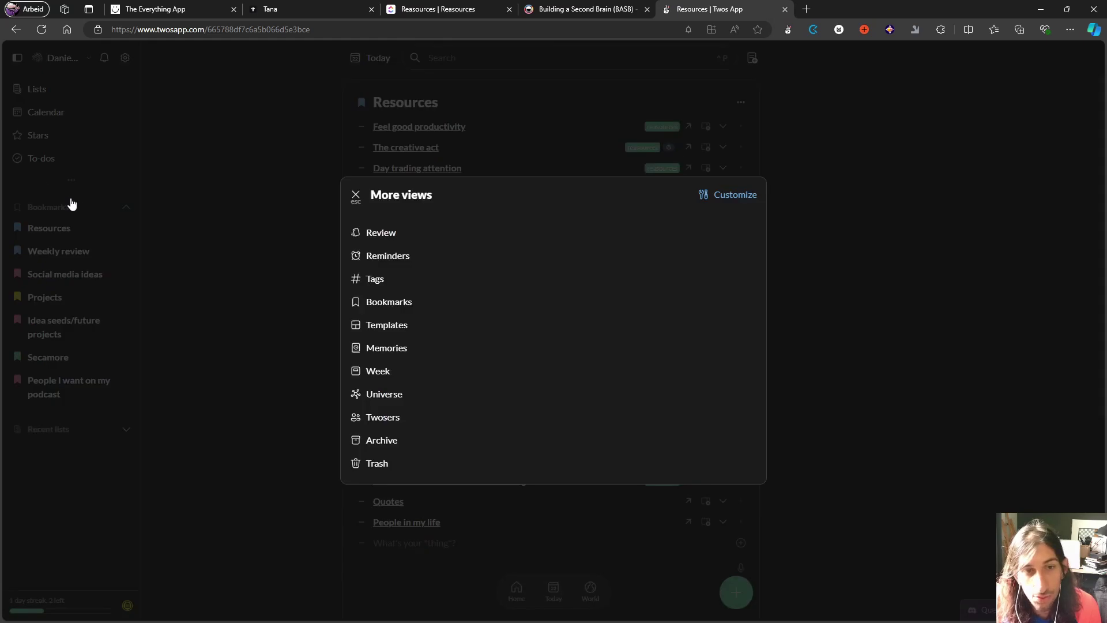
{"action": "left_click", "coordinate": [371, 397]}
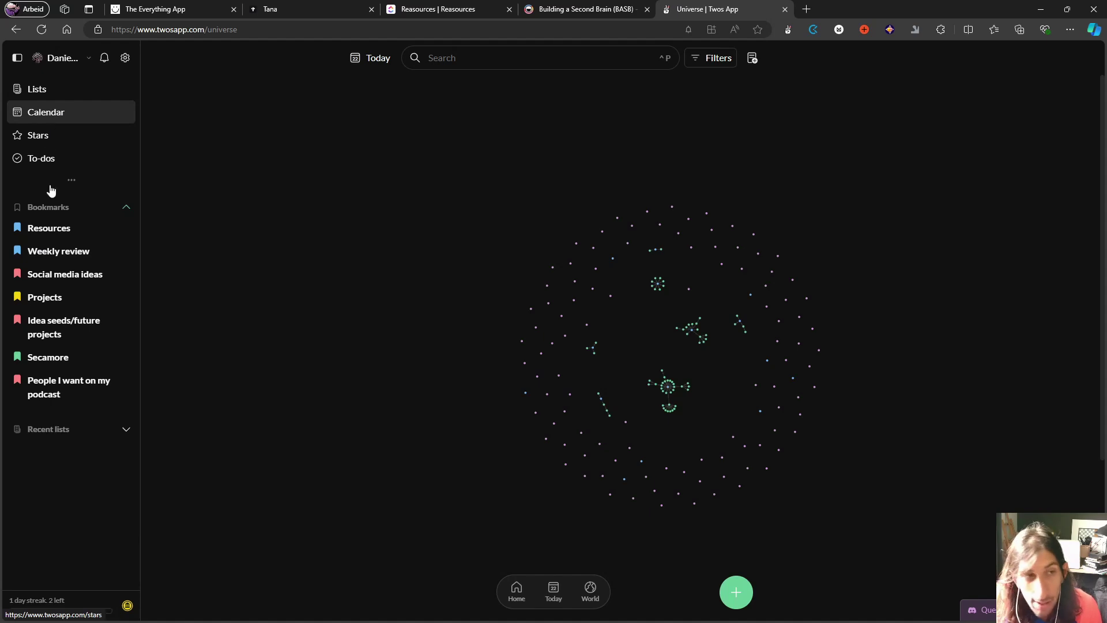
{"action": "left_click", "coordinate": [49, 229]}
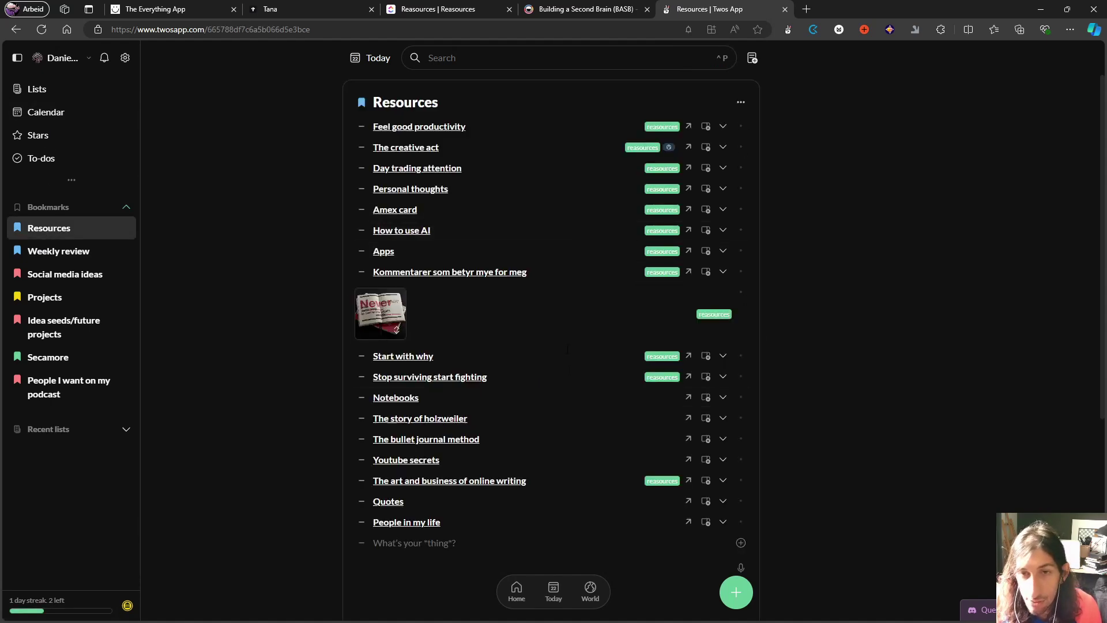
{"action": "left_click", "coordinate": [36, 112]}
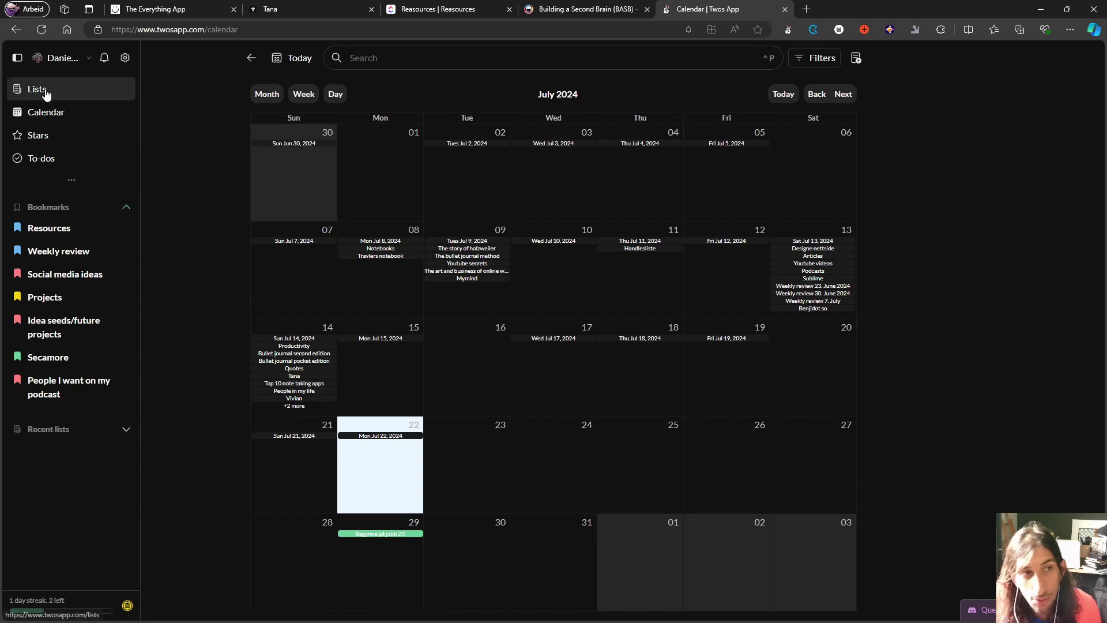
- Open the Week view and move the "jtit" item from Mon, Jul 22 to Tue, Jul 23 without a reminder
{"action": "left_click", "coordinate": [49, 188]}
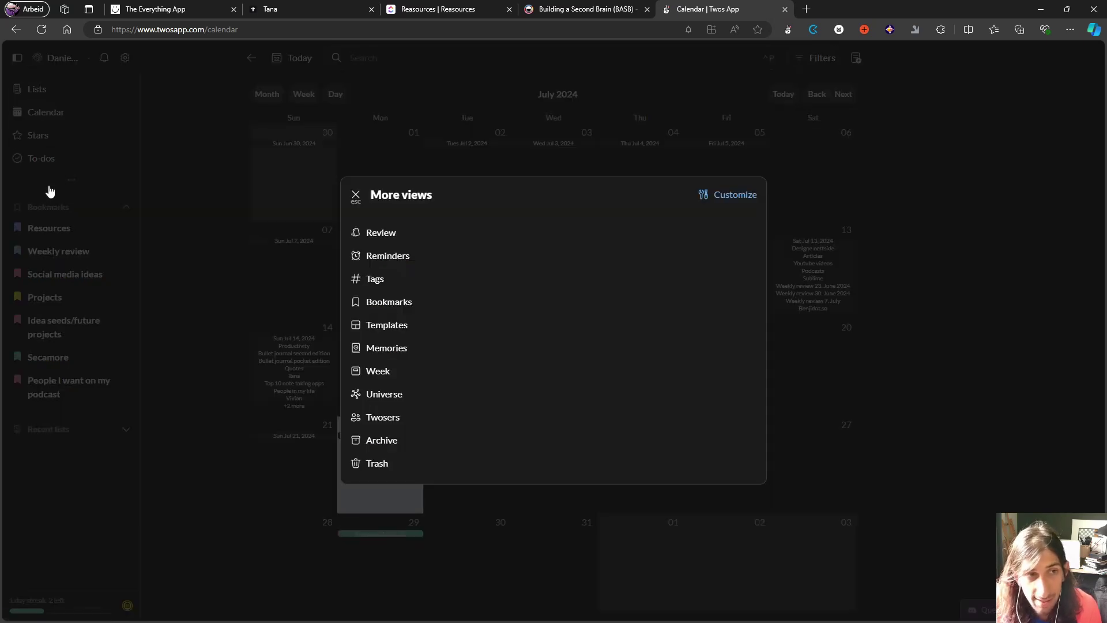
{"action": "left_click", "coordinate": [395, 371]}
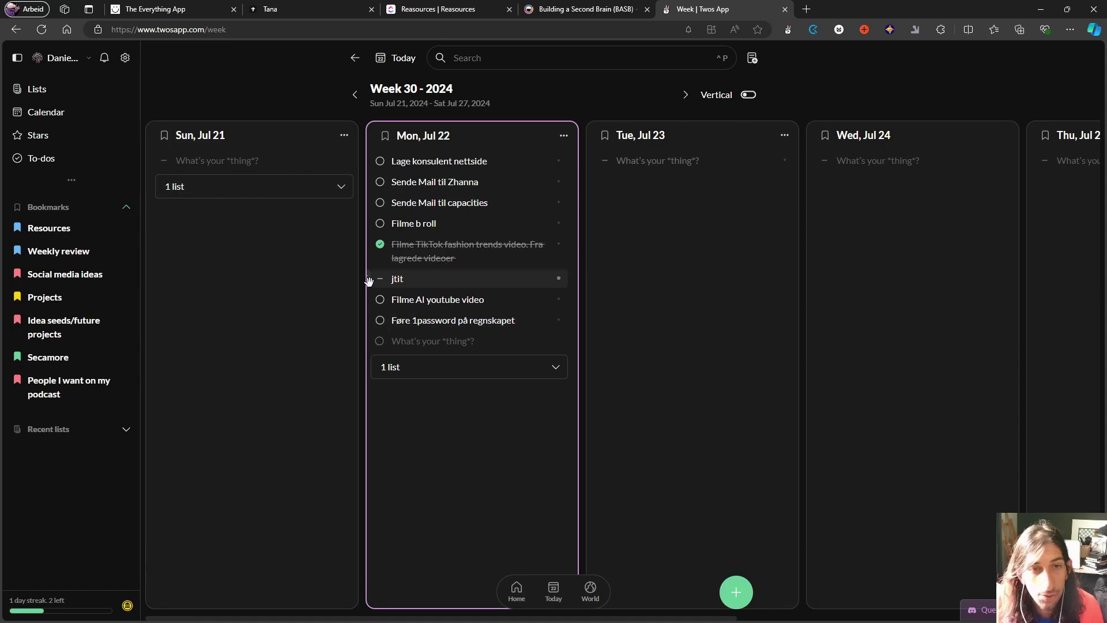
{"action": "left_click_drag", "start_coordinate": [369, 281], "coordinate": [665, 155]}
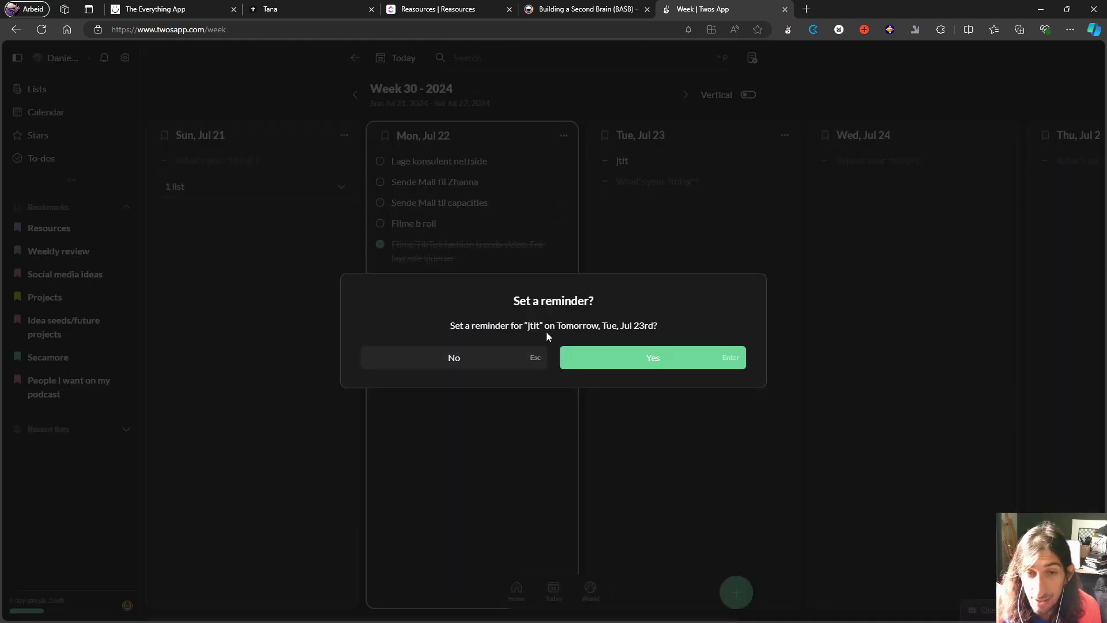
{"action": "left_click", "coordinate": [468, 362]}
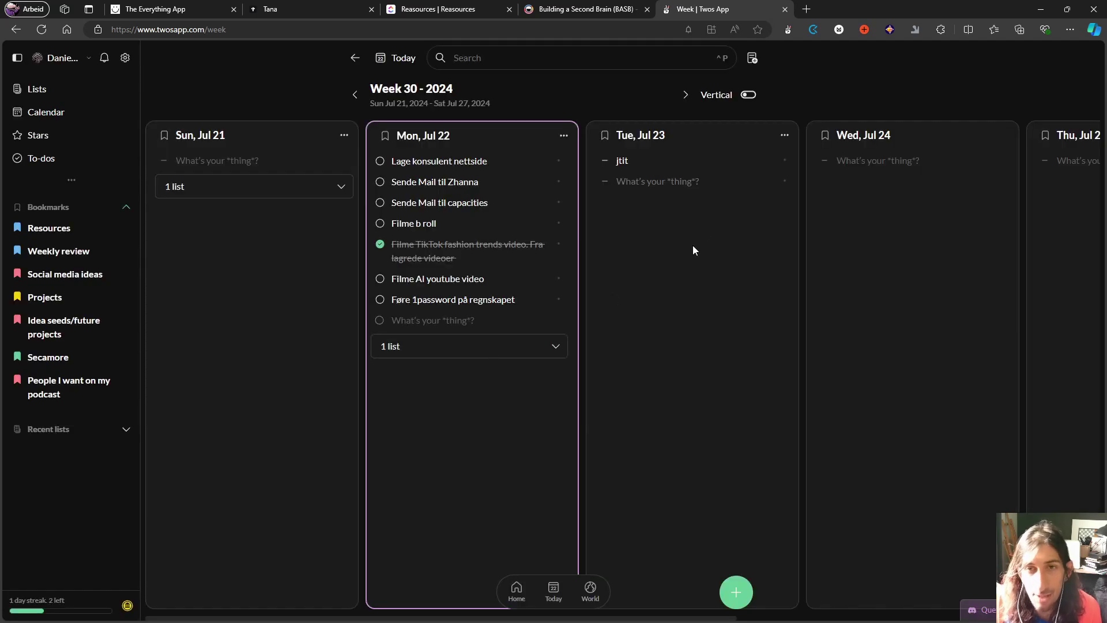
- Delete the "jtit" item from Tue, Jul 23 and show the previous week
{"action": "left_click", "coordinate": [635, 161]}
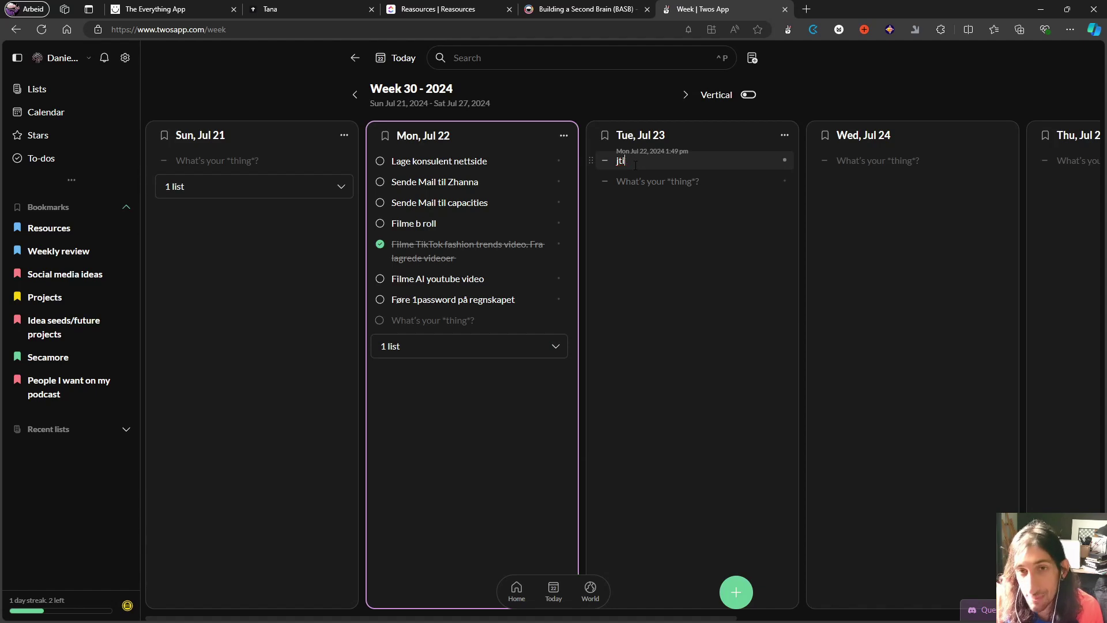
{"action": "key", "text": "BackSpace"}
{"action": "key", "text": "BackSpace"}
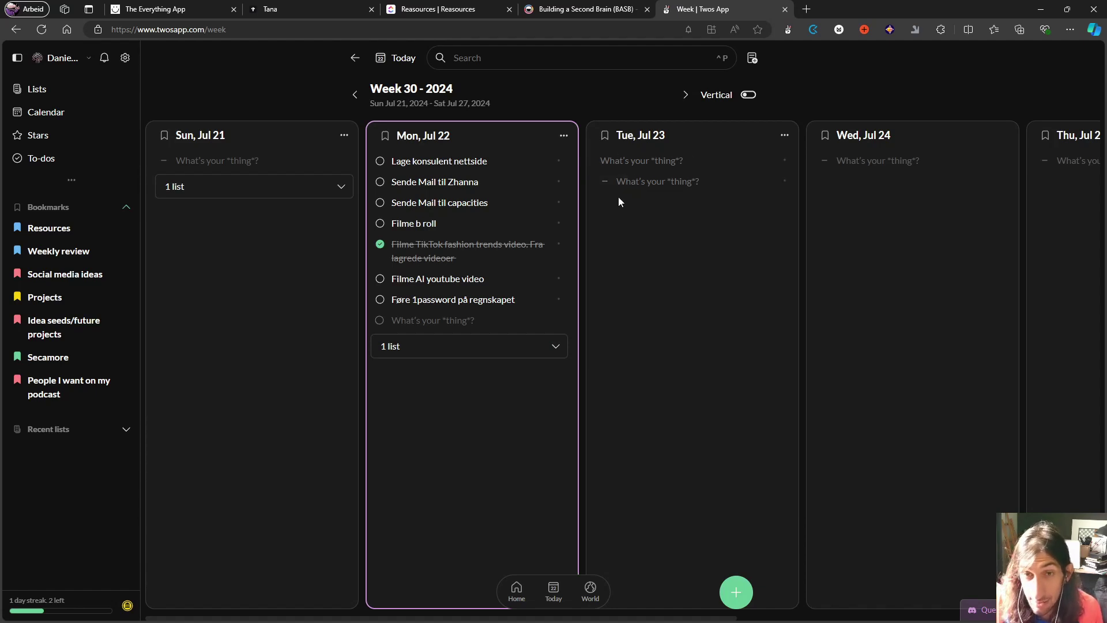
{"action": "key", "text": "BackSpace"}
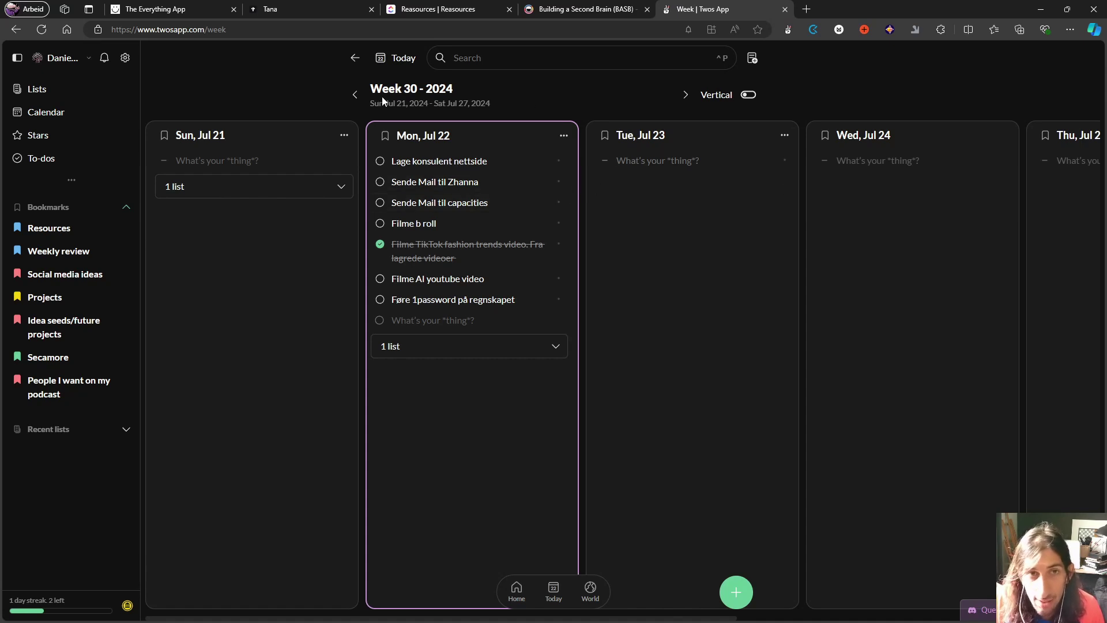
{"action": "left_click", "coordinate": [360, 101]}
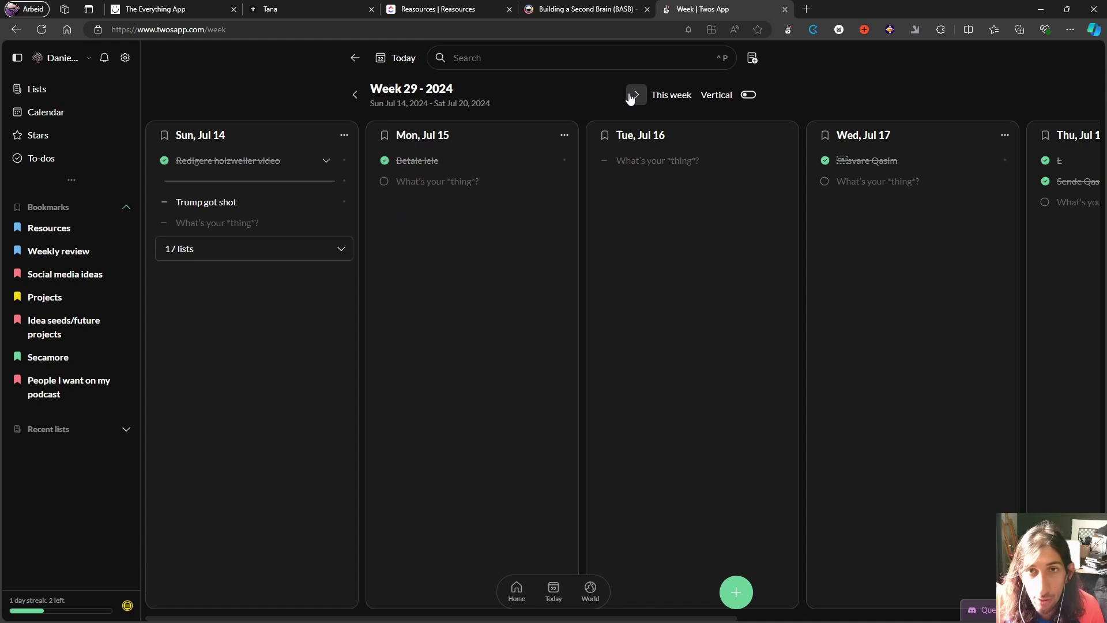
- Advance the Week view to Week 31 (Jul 28 - Aug 3) and return to the bookmarked Resources list
{"action": "left_click", "coordinate": [650, 96]}
{"action": "left_click", "coordinate": [685, 95]}
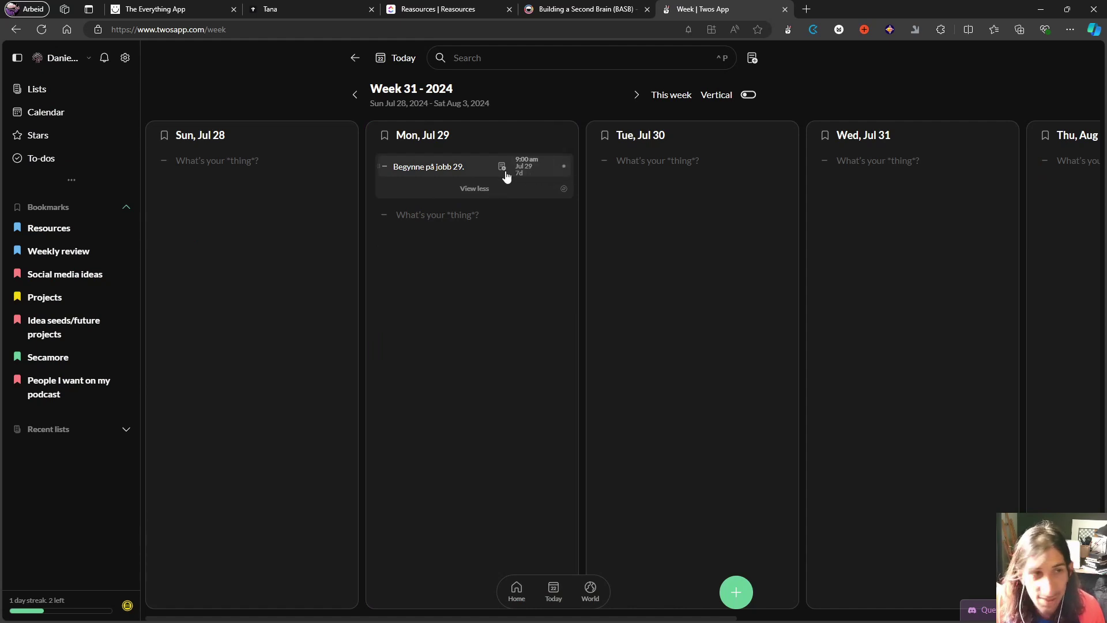
{"action": "left_click", "coordinate": [61, 237]}
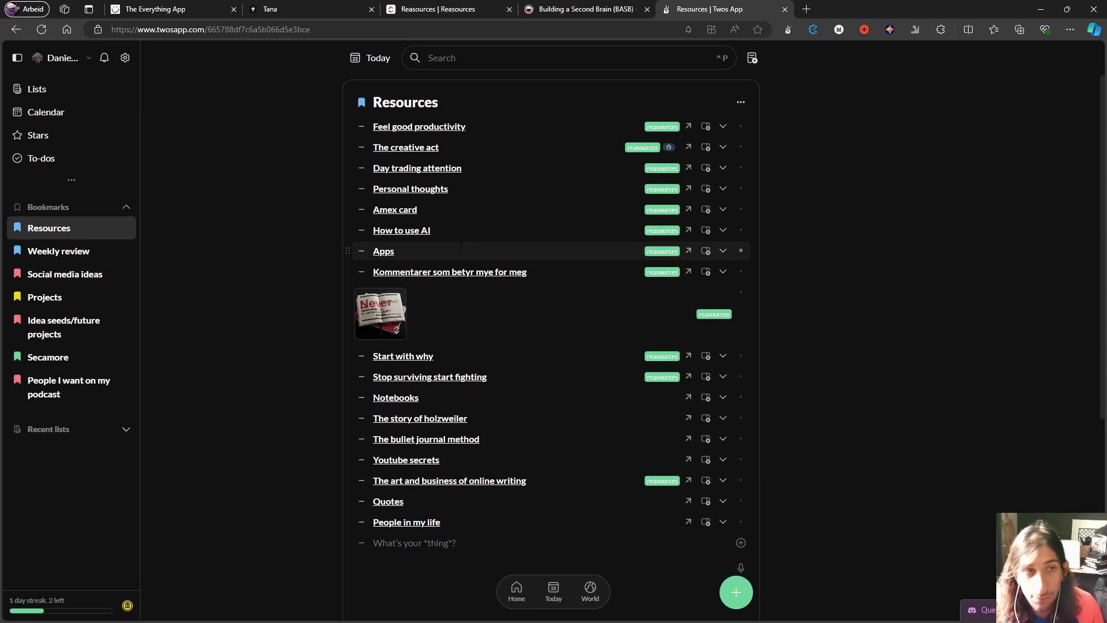
- Look over the reminders, to-dos and week on the Home page, and open the Integrations settings
{"action": "left_click", "coordinate": [531, 594]}
{"action": "scroll", "coordinate": [460, 293], "scroll_direction": "down", "scroll_amount": 1}
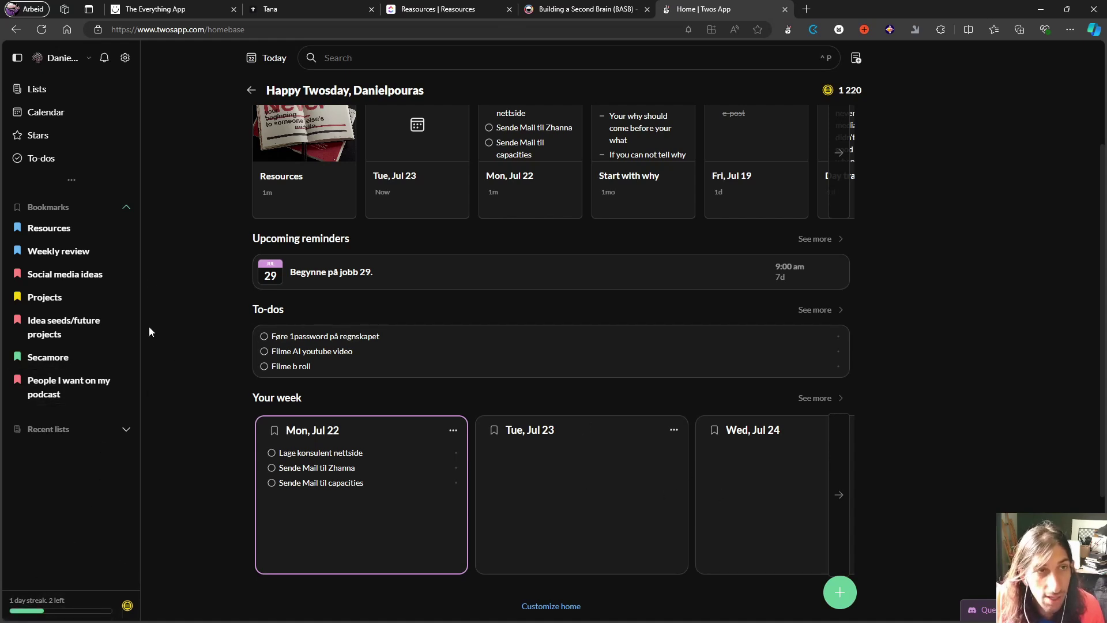
{"action": "left_click", "coordinate": [126, 58]}
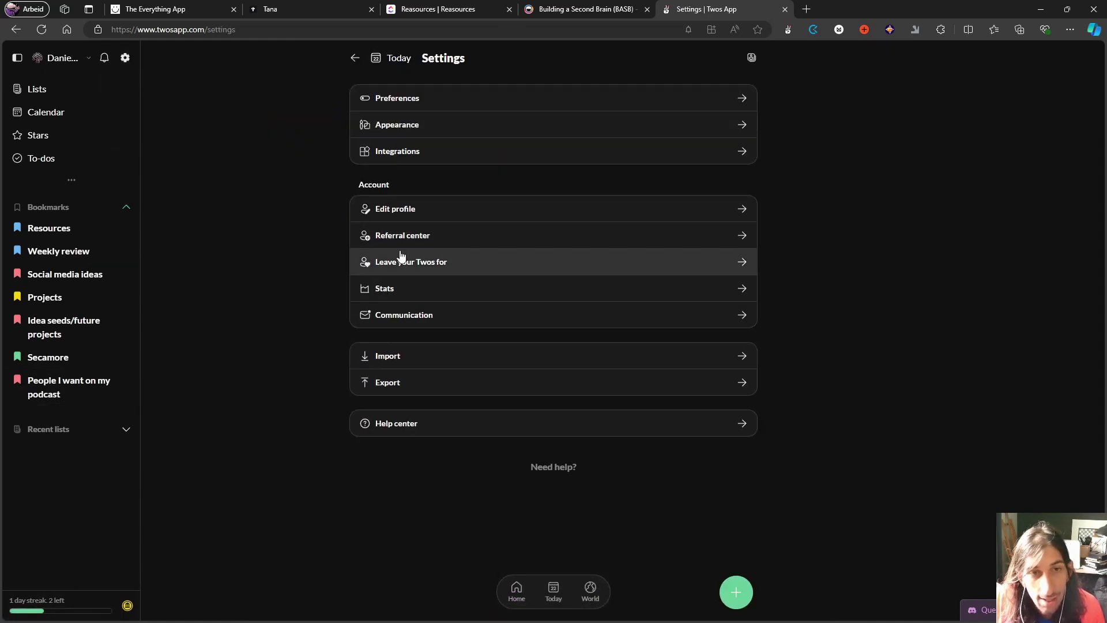
{"action": "left_click", "coordinate": [412, 161]}
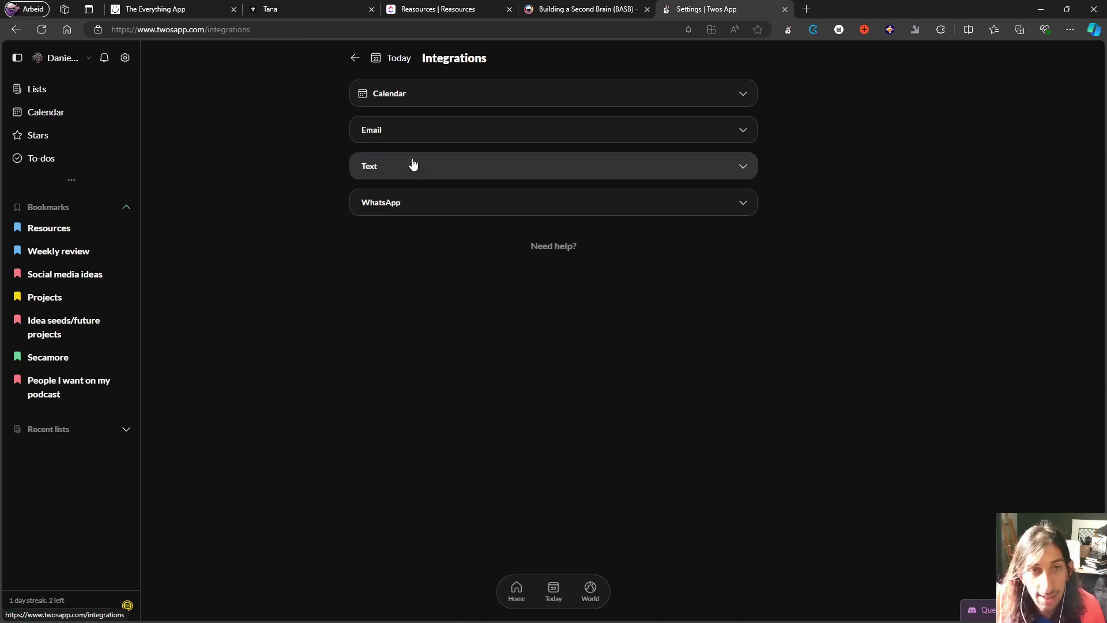
- Examine the Calendar integration's choices for pushing all reminders, collapse the section and return to the Home page
{"action": "left_click", "coordinate": [530, 96]}
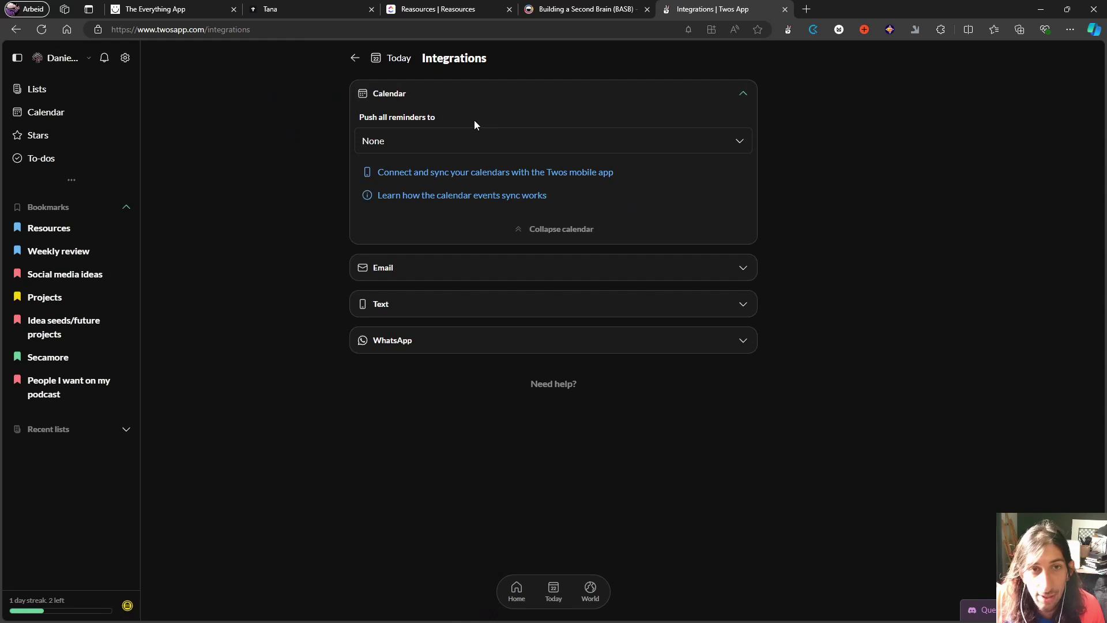
{"action": "left_click", "coordinate": [447, 147]}
{"action": "left_click", "coordinate": [448, 147]}
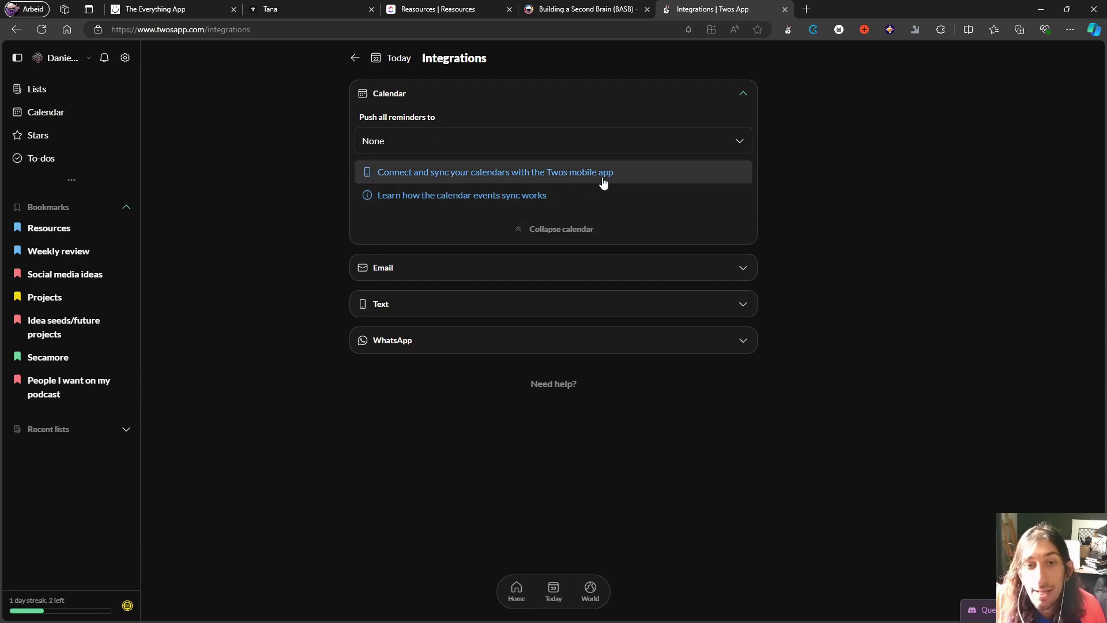
{"action": "left_click", "coordinate": [626, 98]}
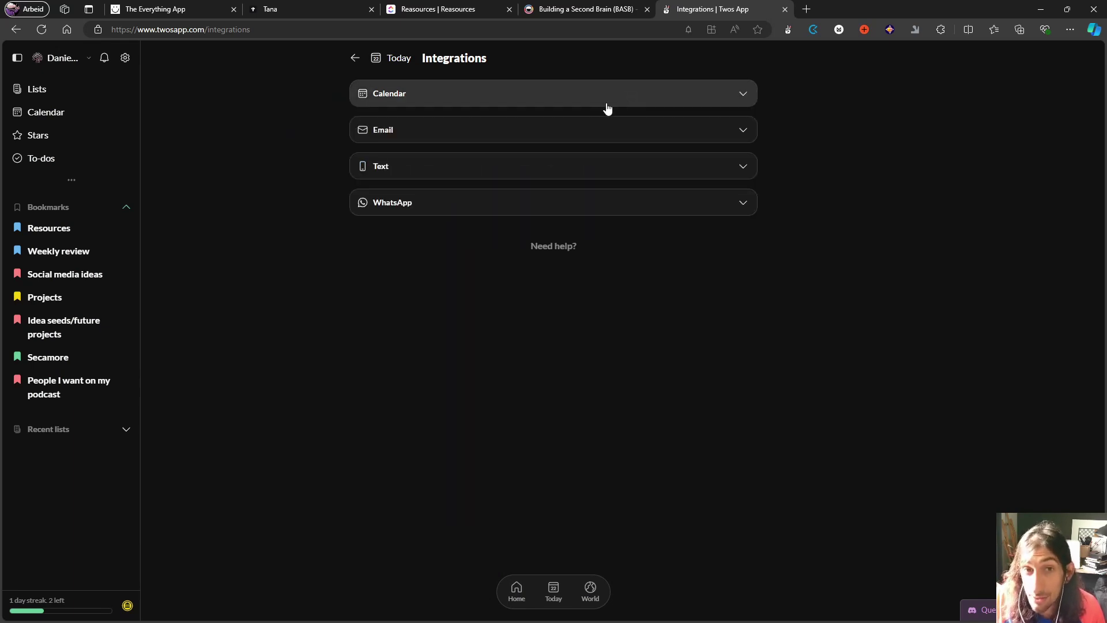
{"action": "left_click", "coordinate": [355, 58]}
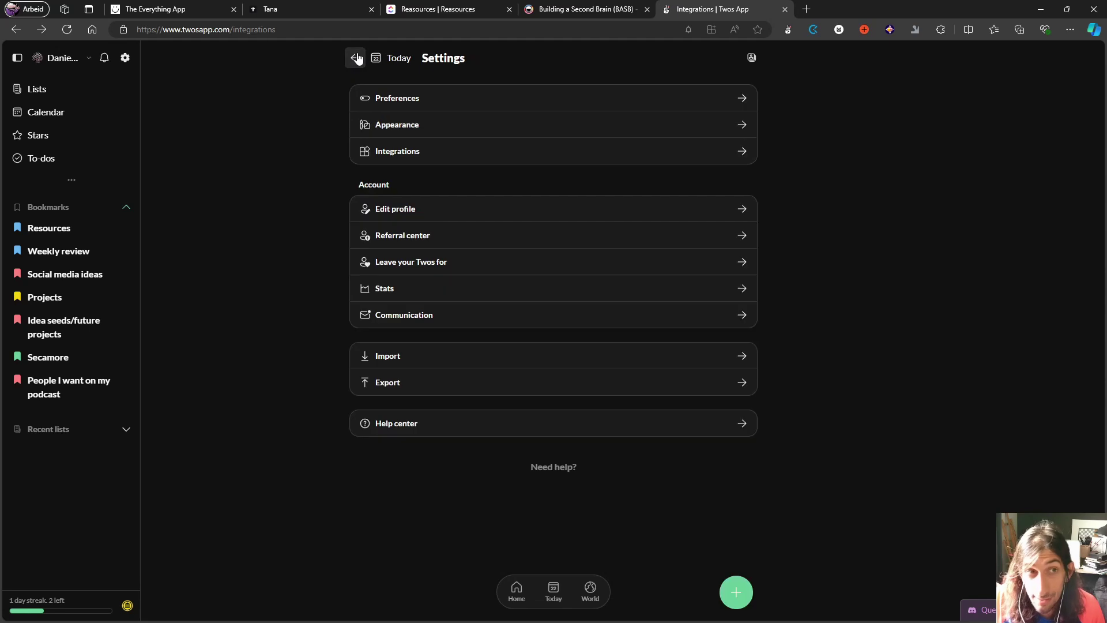
{"action": "left_click", "coordinate": [515, 591]}
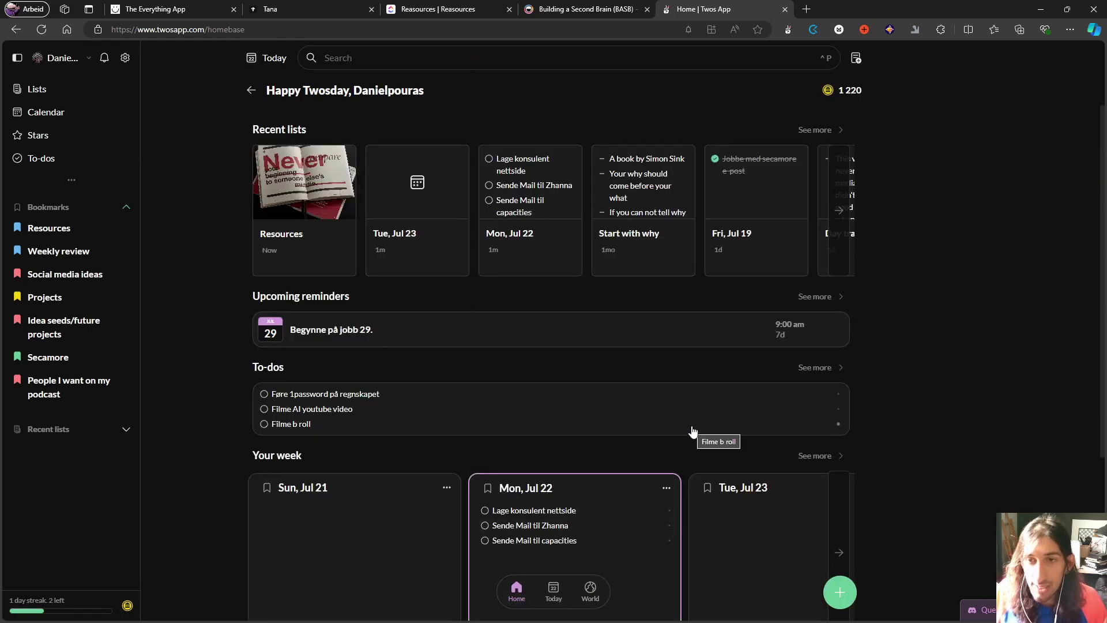